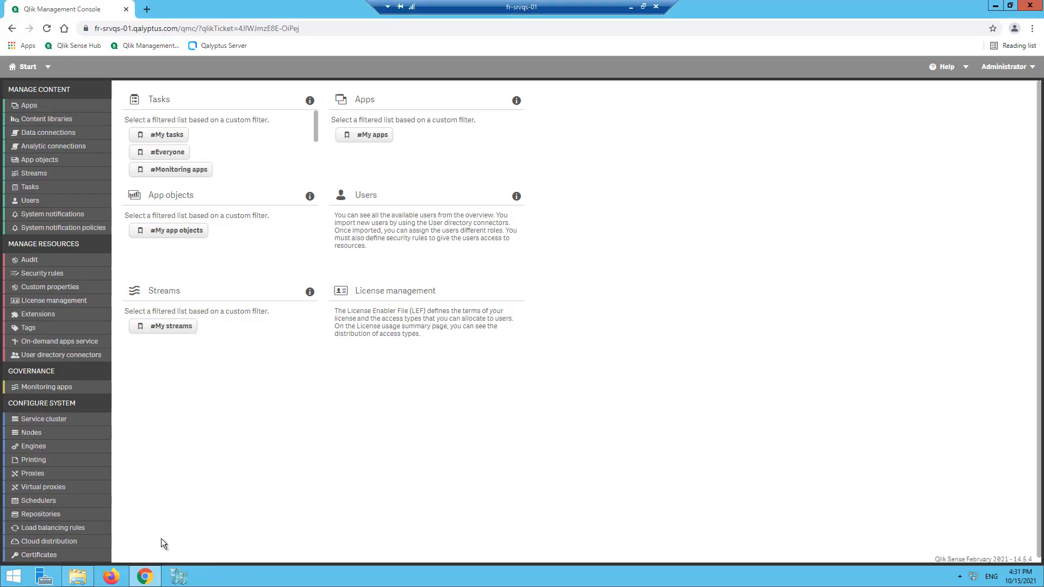
Check the Professional access allocations under License management, where Administrator is allocated, then go to Start.
left_click(39, 305)
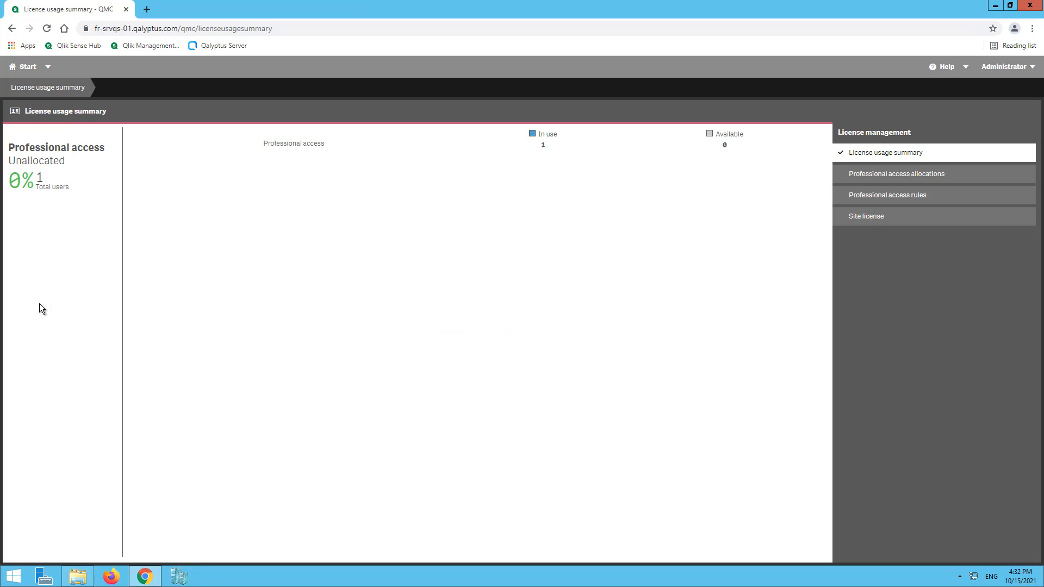
left_click(889, 176)
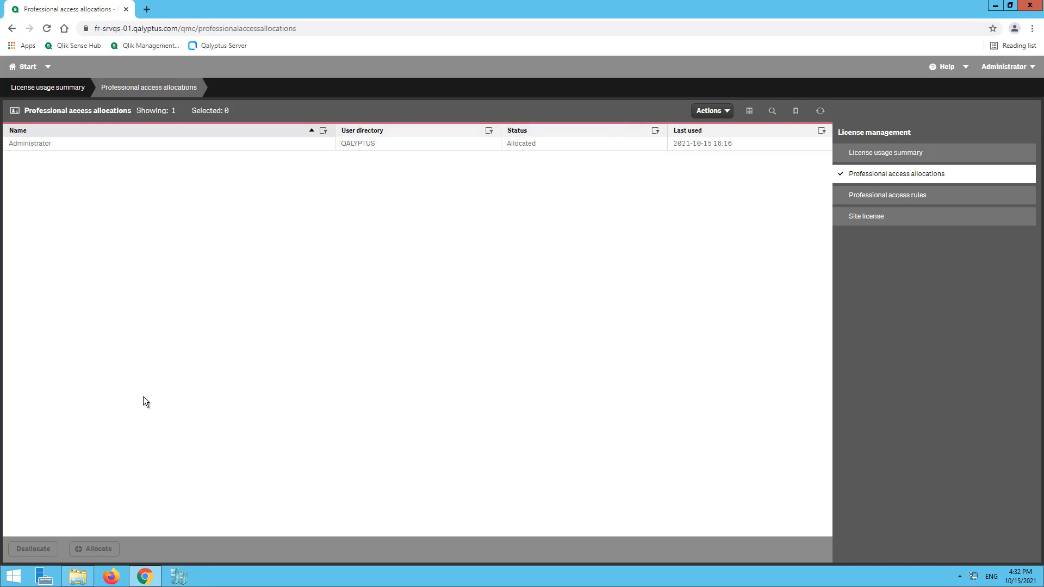
left_click(13, 577)
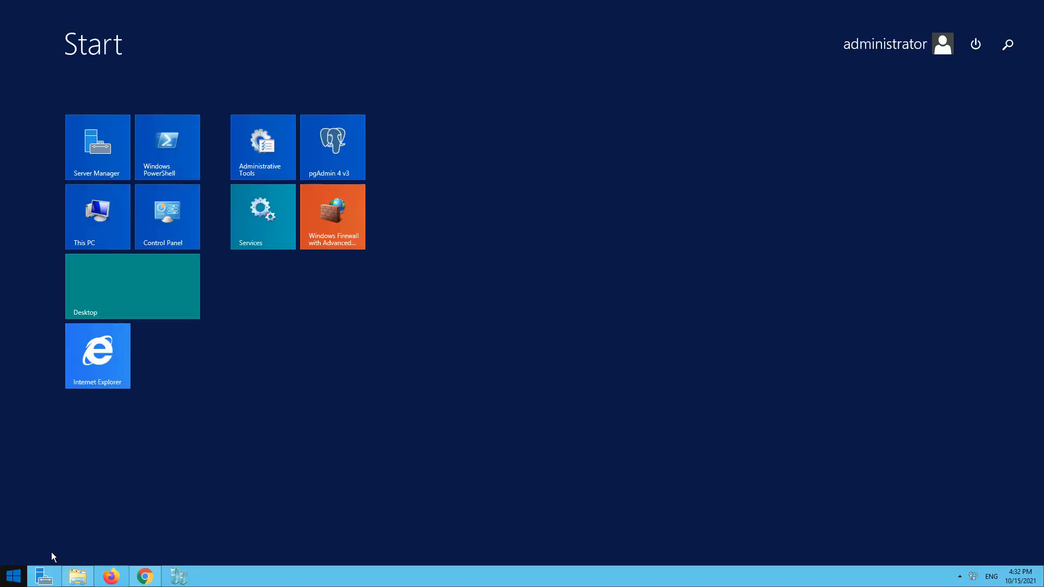
In Windows Firewall with Advanced Security, start a new port-based inbound rule.
left_click(326, 226)
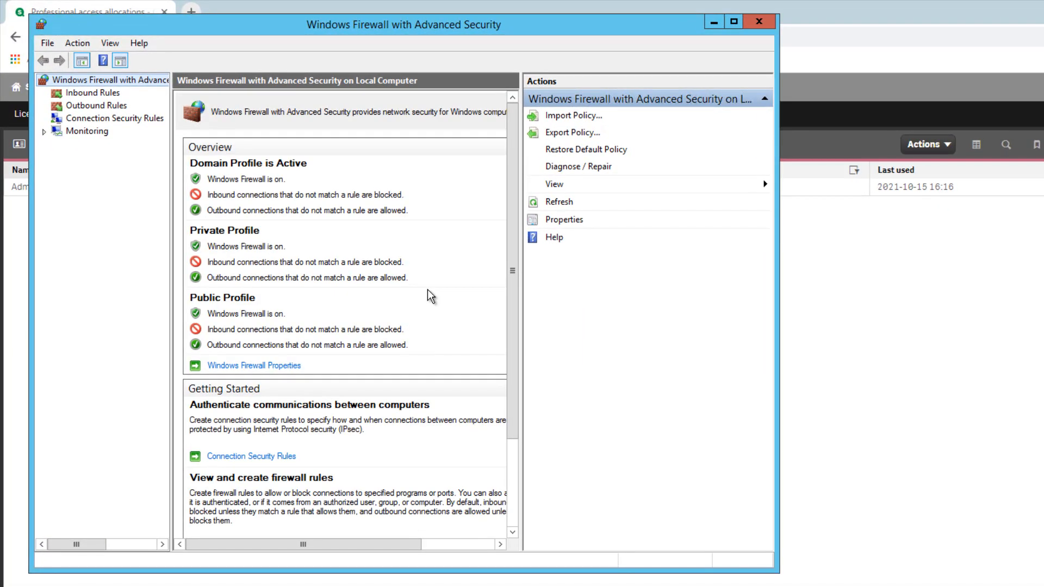
left_click(113, 96)
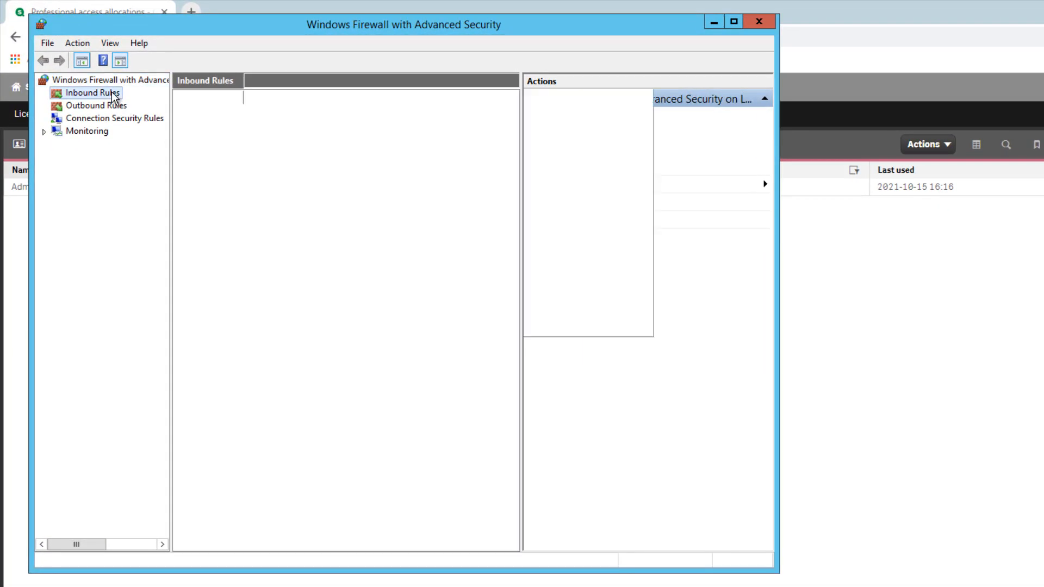
right_click(112, 95)
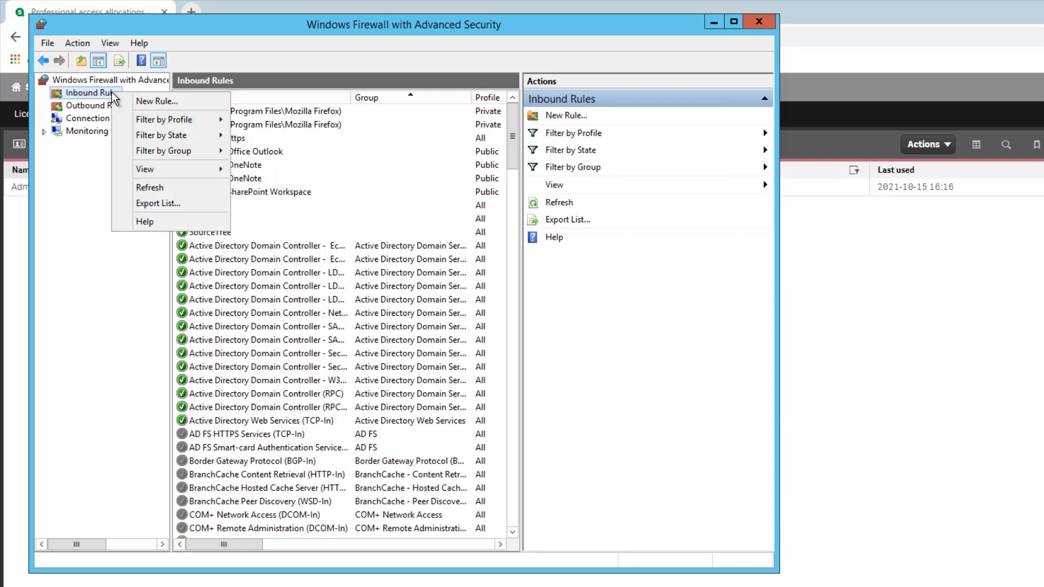
left_click(167, 102)
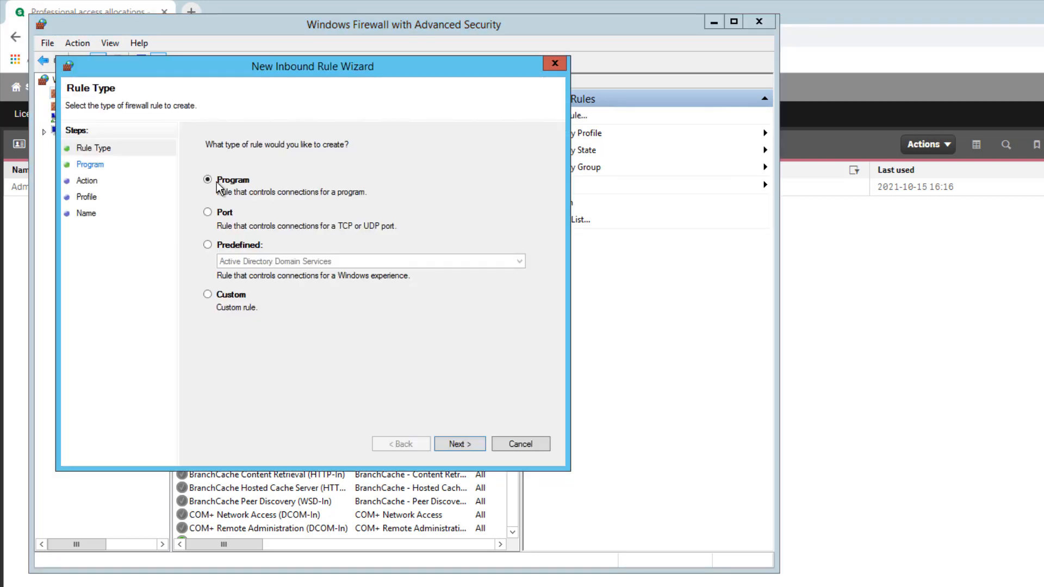
left_click(225, 213)
left_click(482, 452)
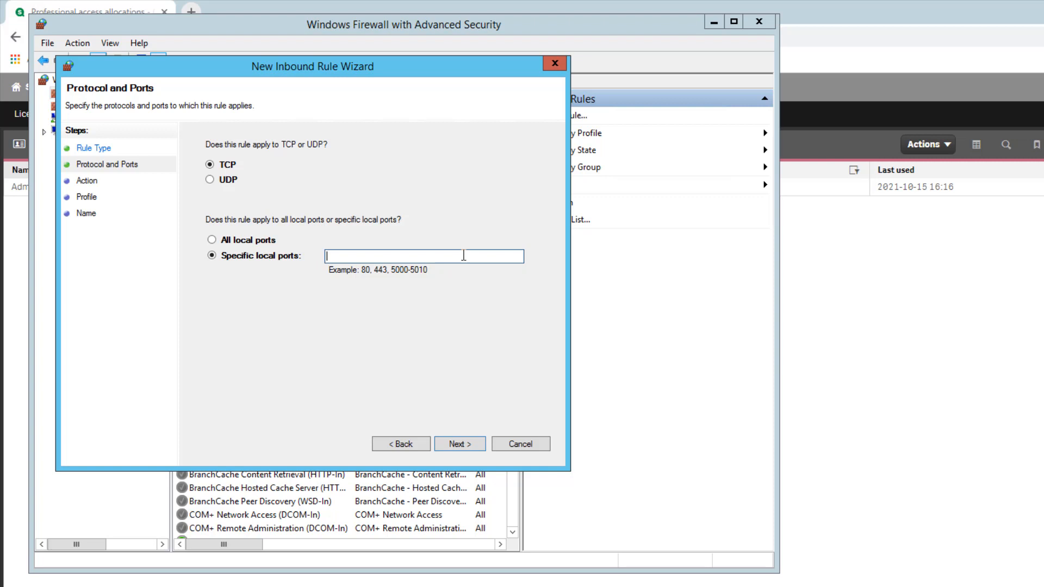
Allow TCP ports 4747, 4242, 4243 for all profiles, name the rule 'Qlik Sense', and close the firewall.
type("4747, 4242, 4243")
left_click(456, 445)
left_click(456, 445)
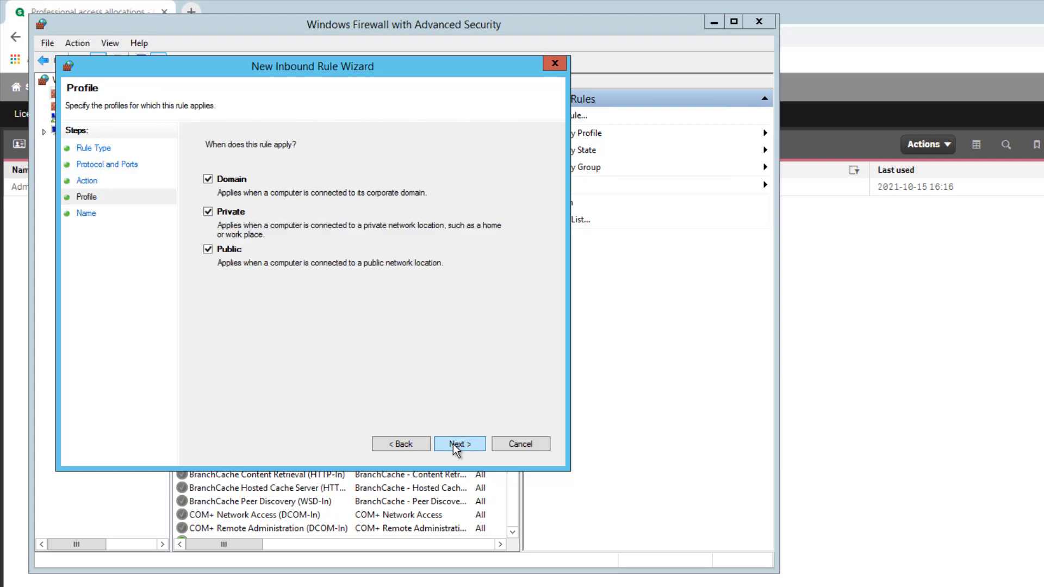
left_click(455, 445)
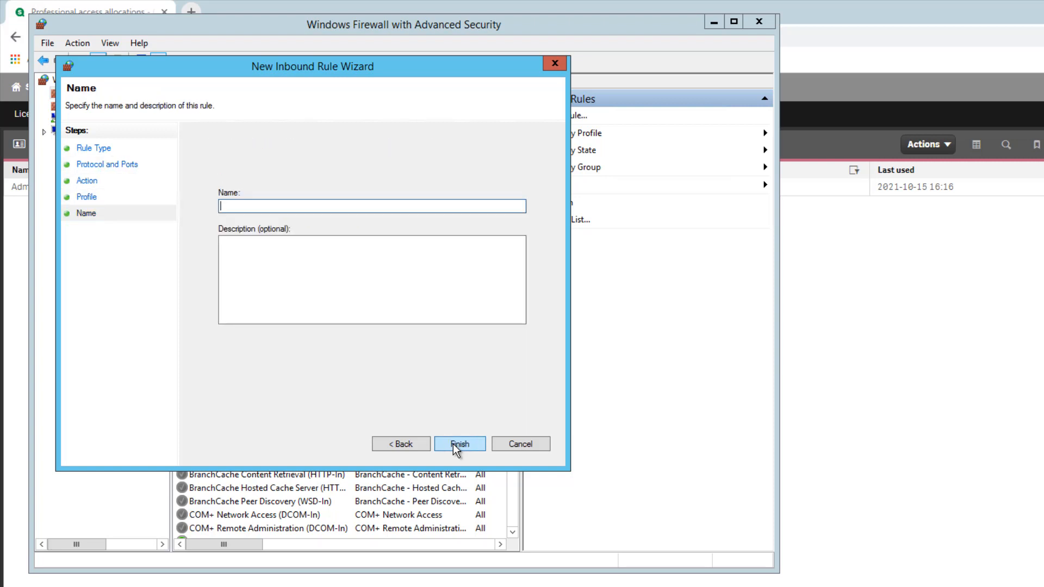
type("Qlik Sense")
left_click(465, 443)
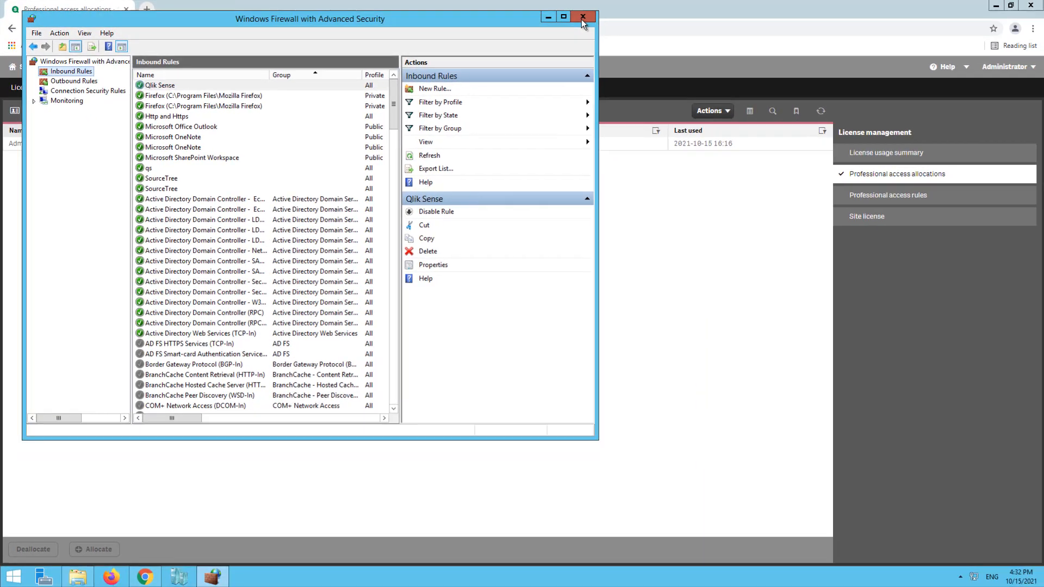
left_click(582, 18)
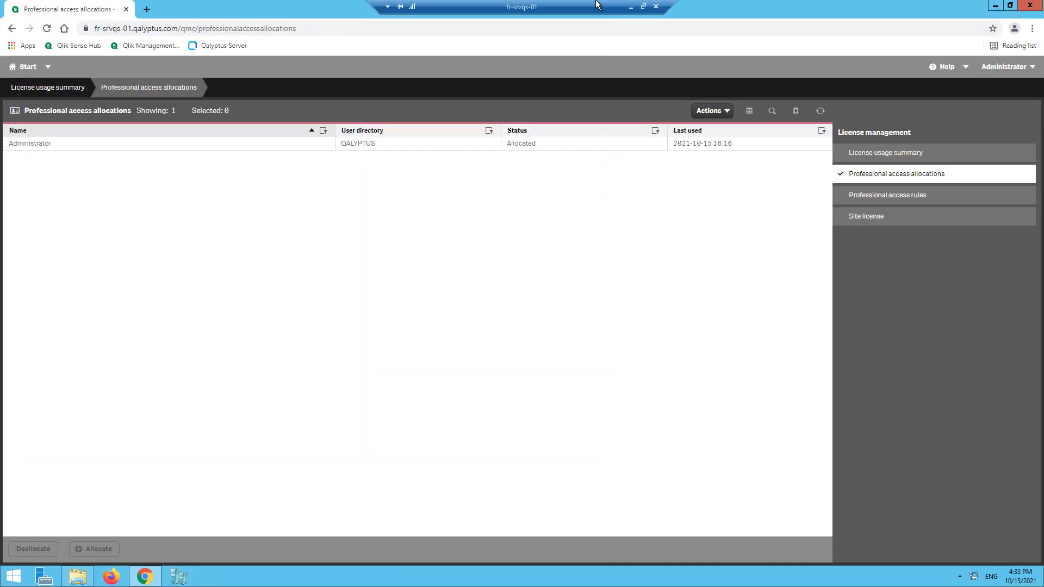
Confirm in the Azure portal that msvm's Networking inbound rules allow ports 4242, 4243 and 4747.
left_click(631, 6)
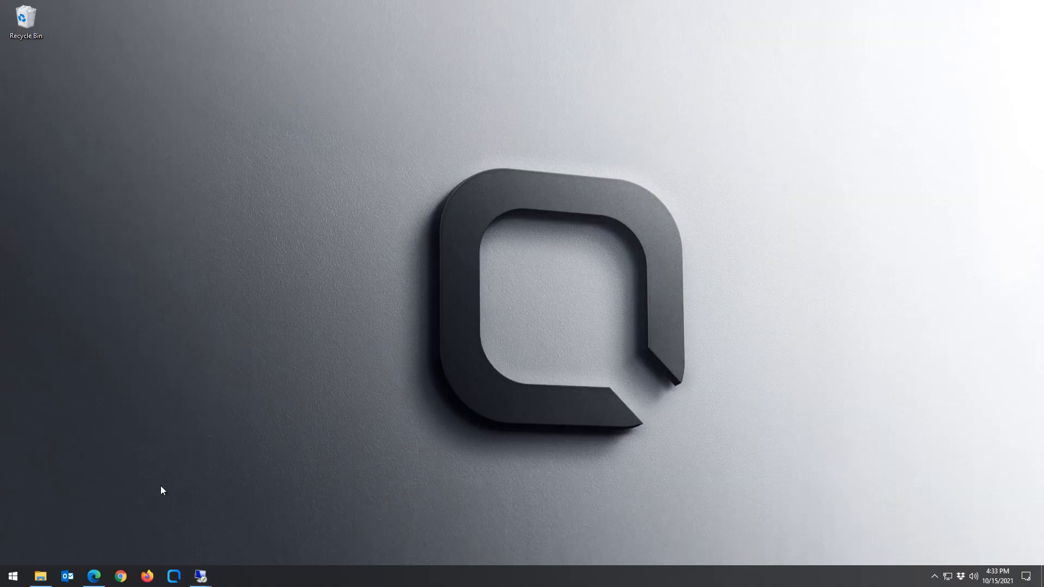
left_click(94, 576)
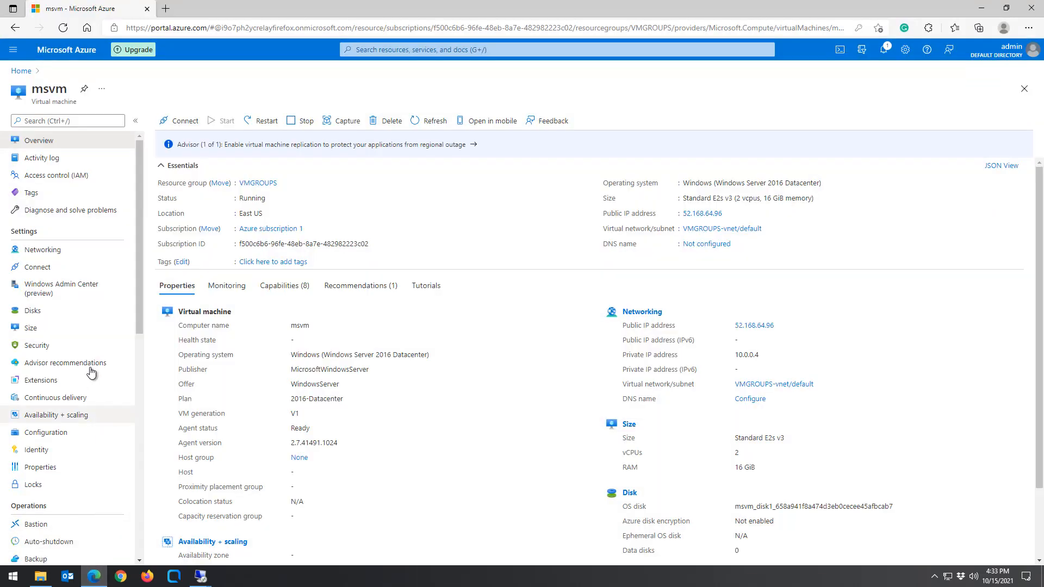
left_click(59, 254)
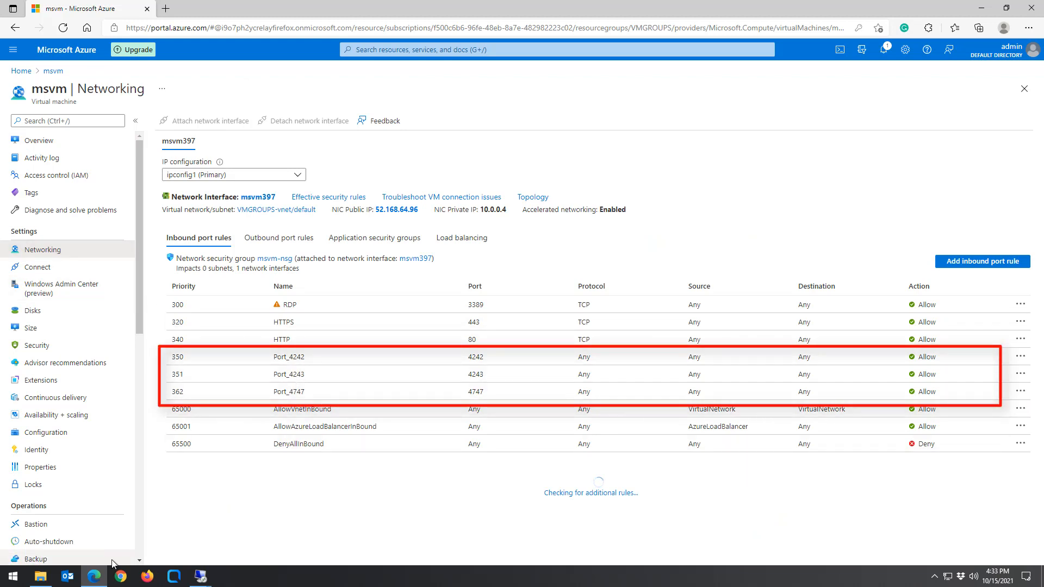
left_click(96, 578)
On the fr-srvqs-01 session, open the QMC Certificates export page and add a blank machine name entry.
mouse_move(200, 576)
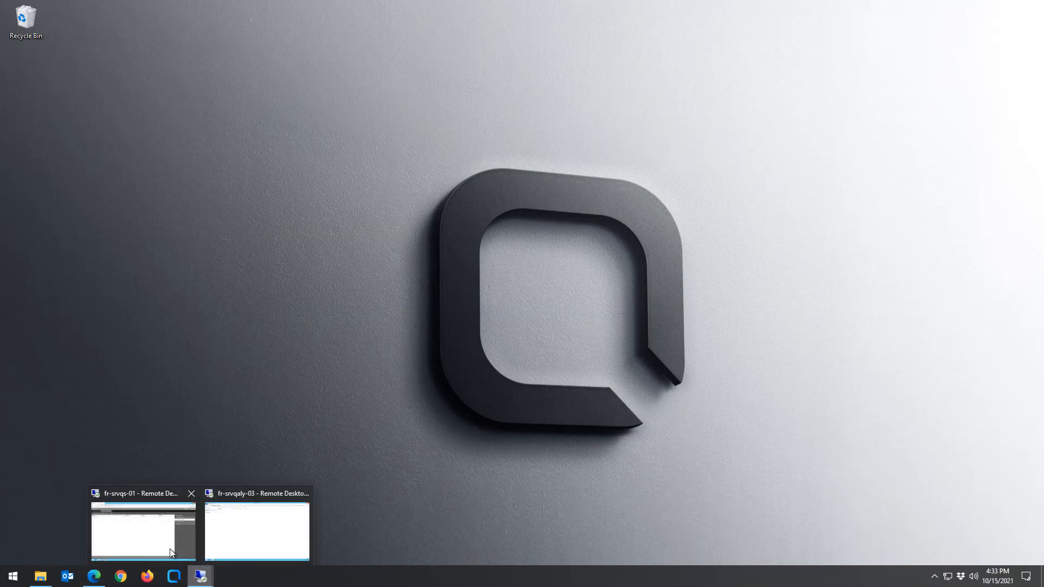
left_click(169, 547)
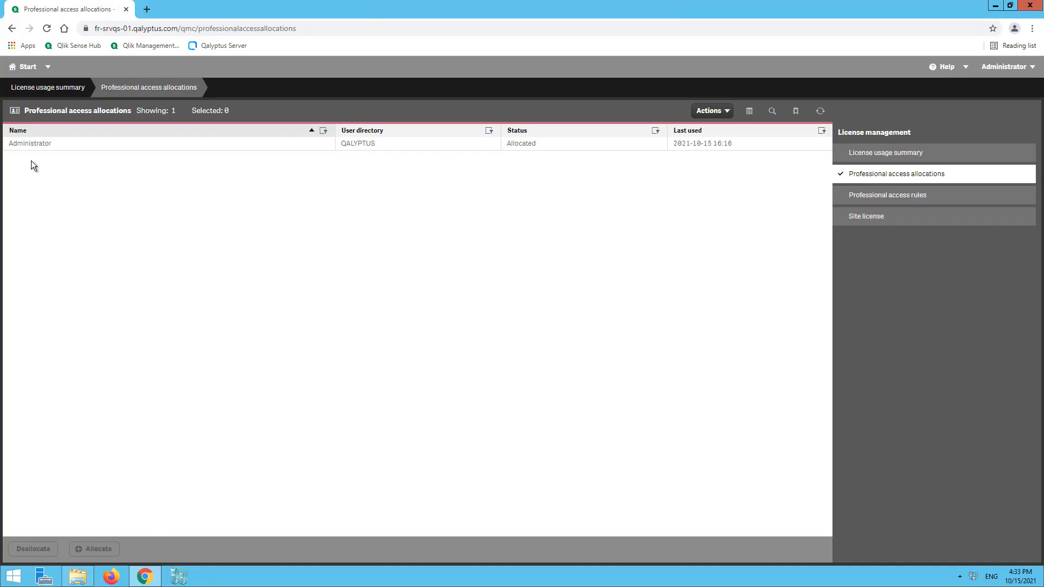
left_click(15, 68)
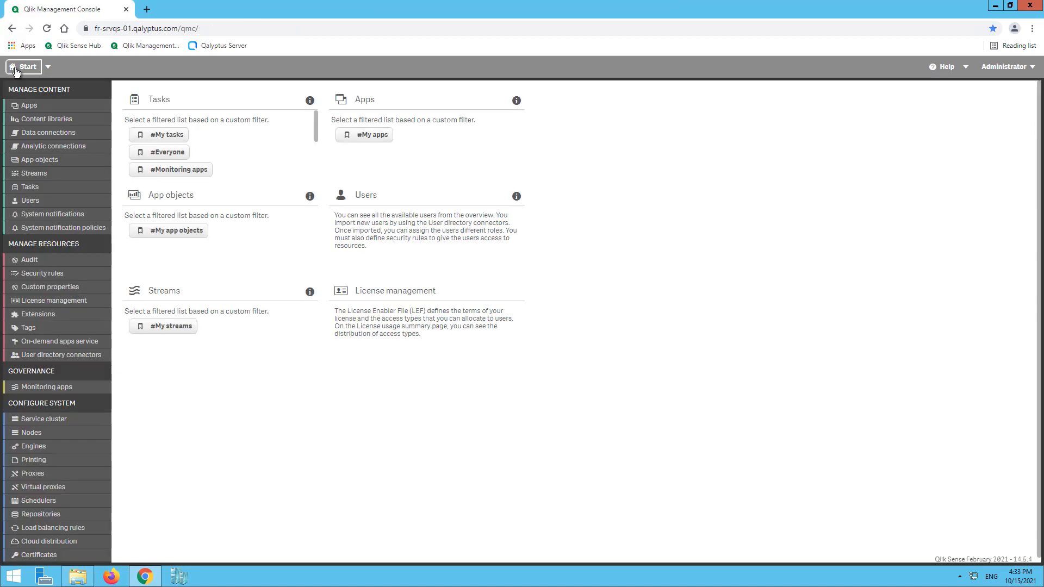
left_click(43, 556)
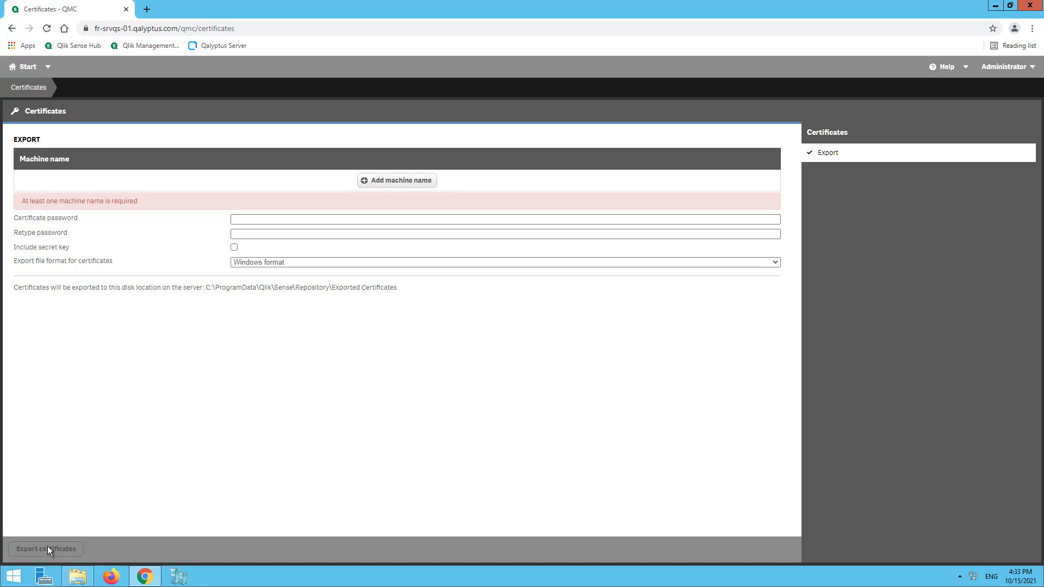
left_click(403, 183)
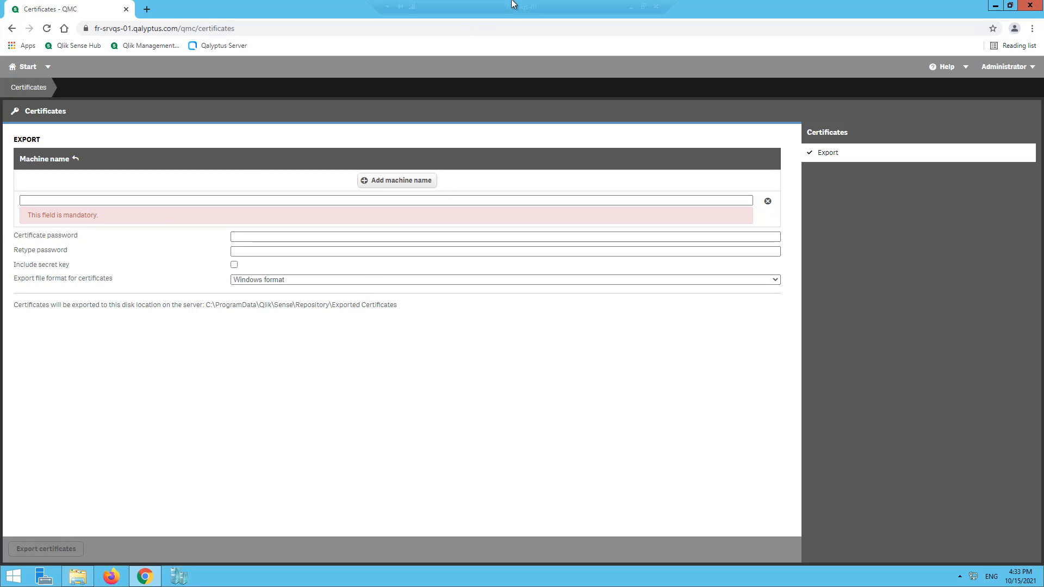
left_click(631, 7)
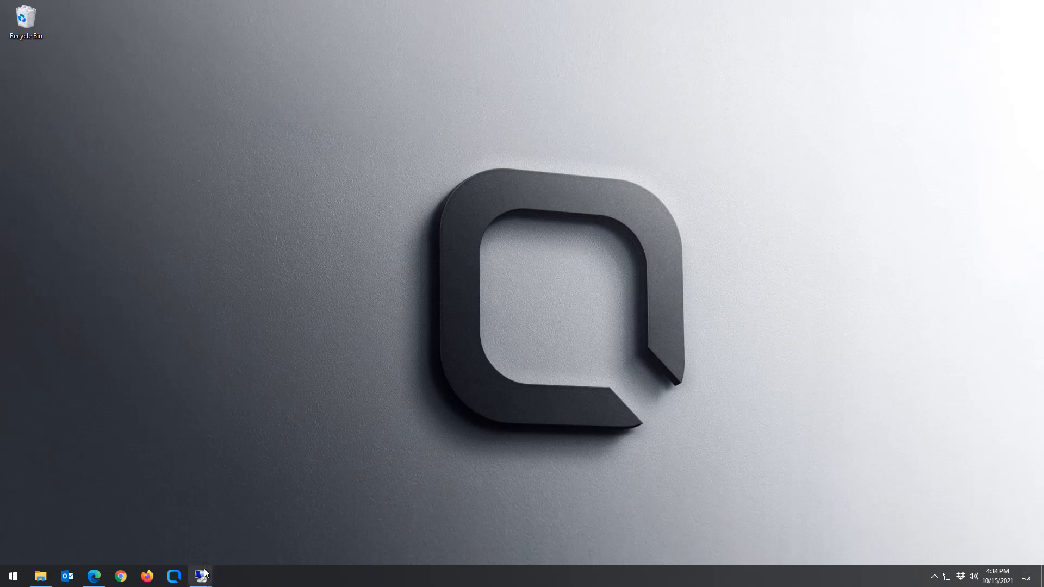
On fr-srvqaly-03, copy the full computer name fr-srvqaly-03.qalyptus.com from System Properties, then close it.
mouse_move(201, 577)
left_click(257, 535)
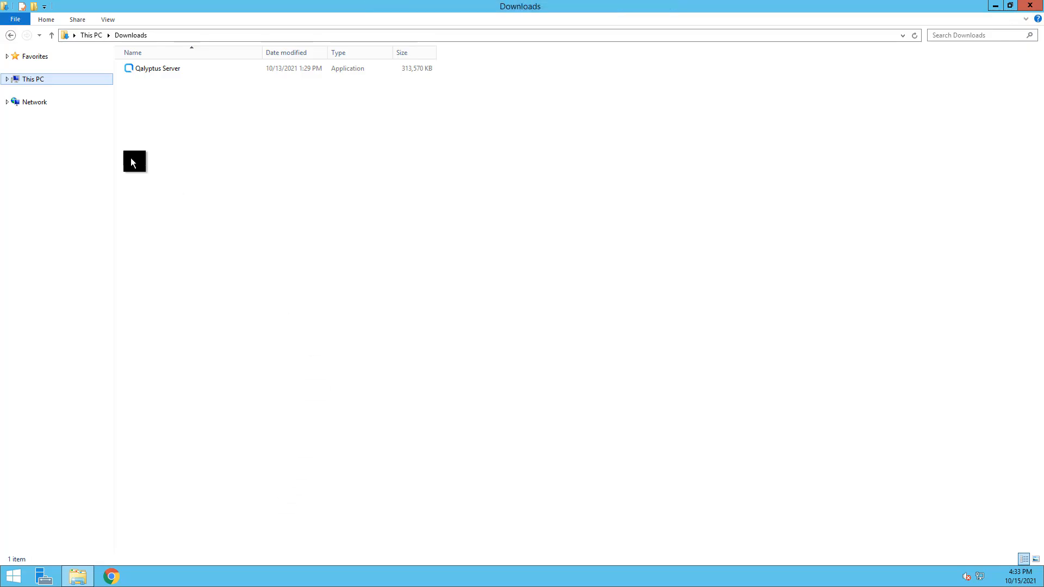
right_click(30, 81)
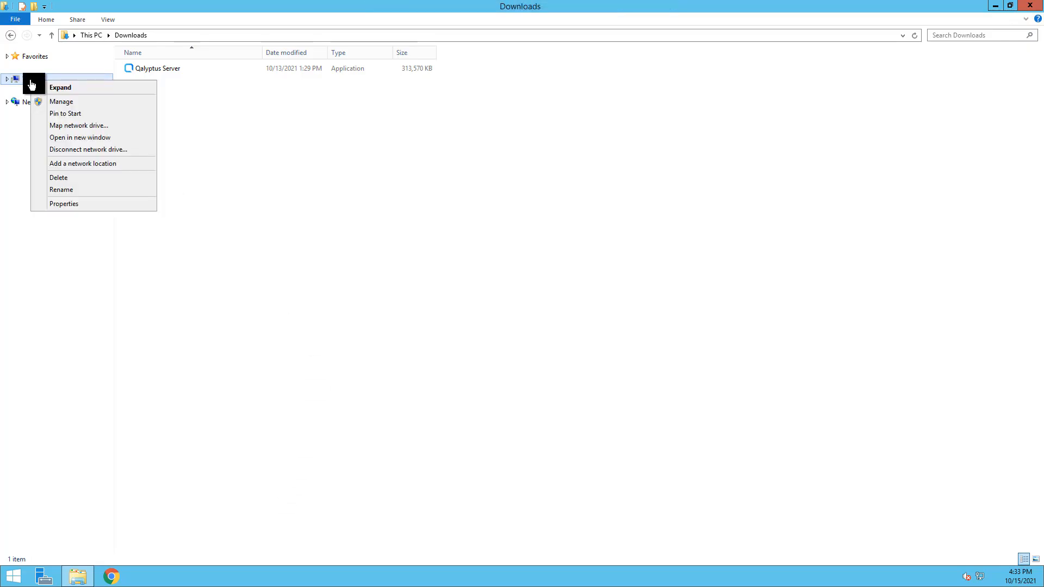
left_click(75, 204)
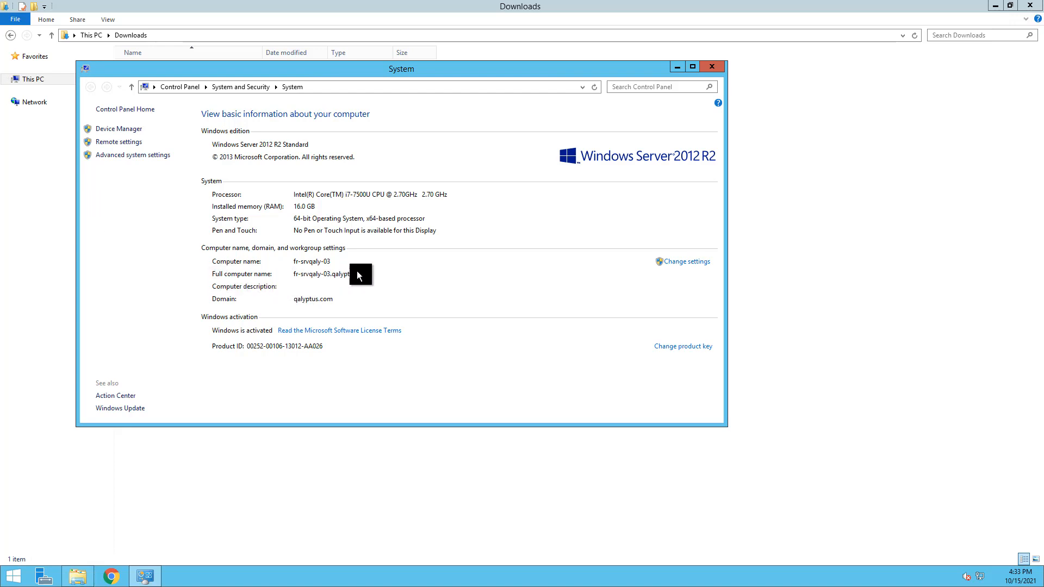
left_click(687, 263)
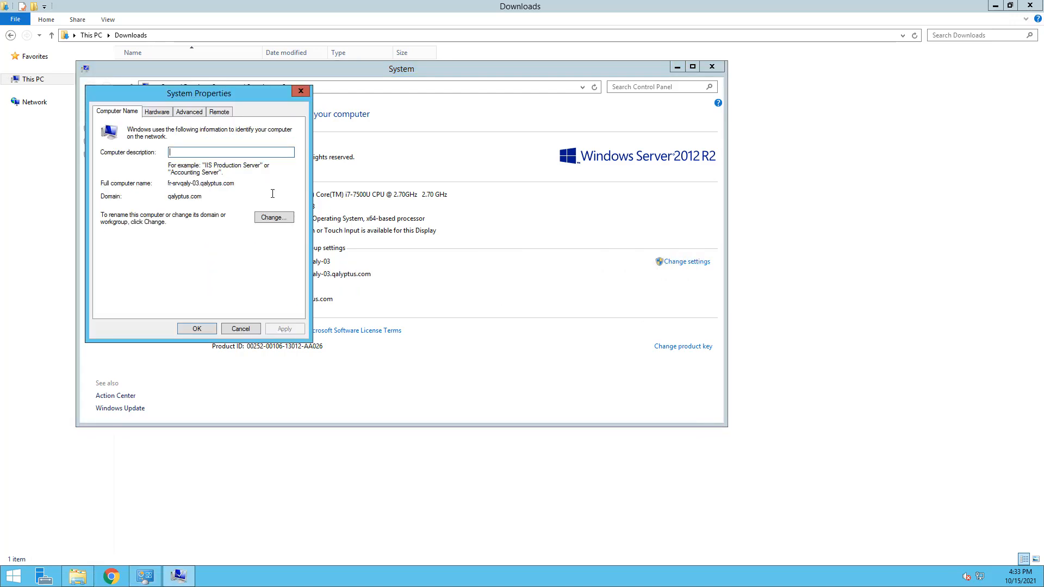
left_click_drag(235, 184, 170, 185)
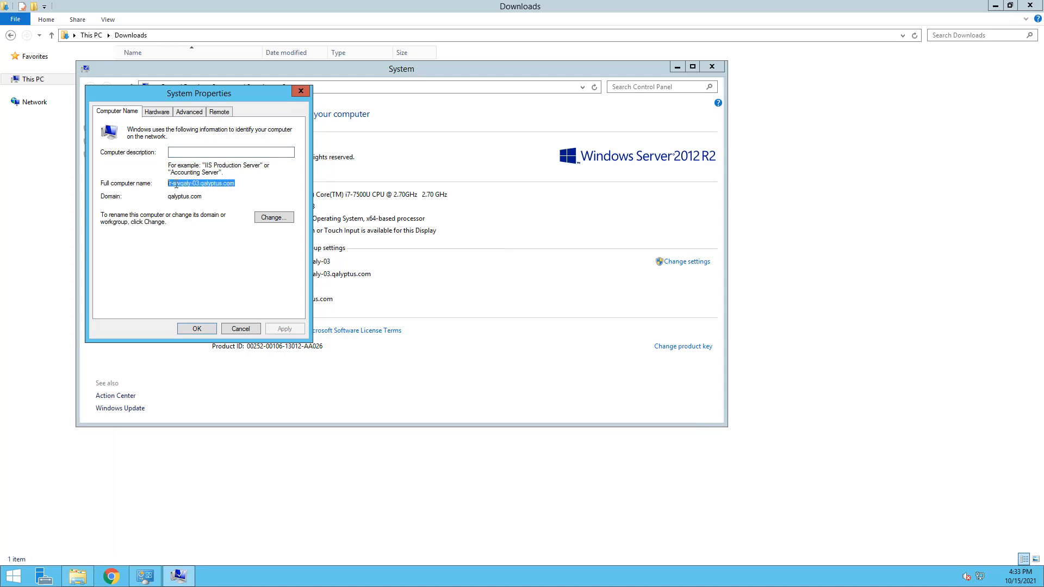
right_click(175, 185)
left_click(204, 217)
left_click(254, 330)
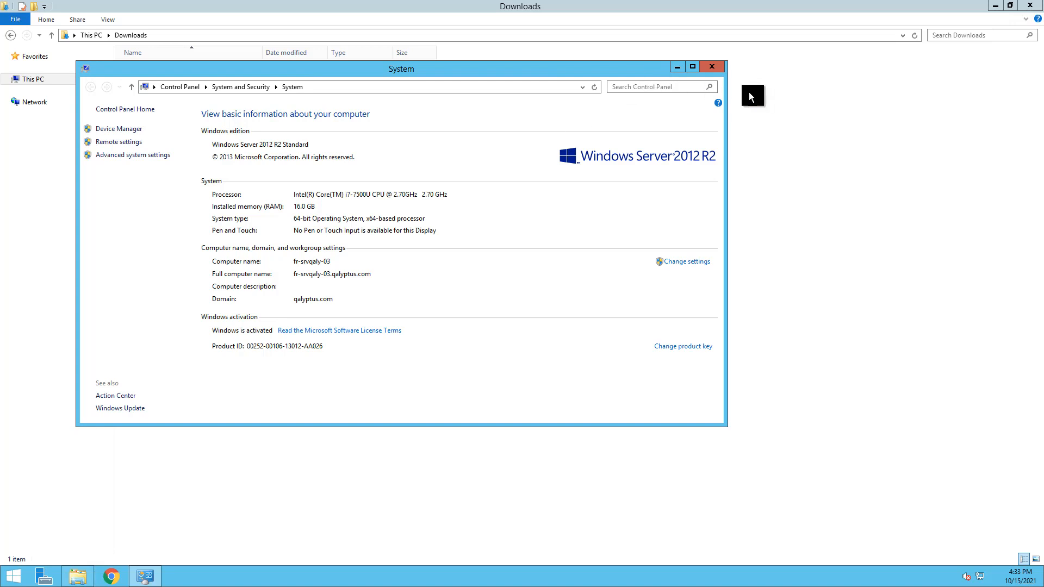
left_click(715, 70)
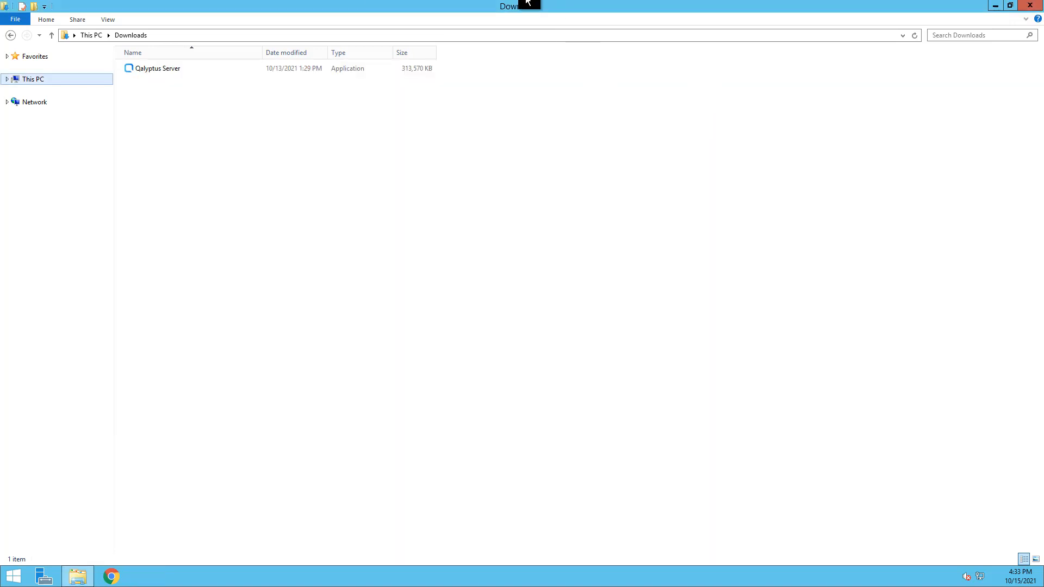
left_click(631, 7)
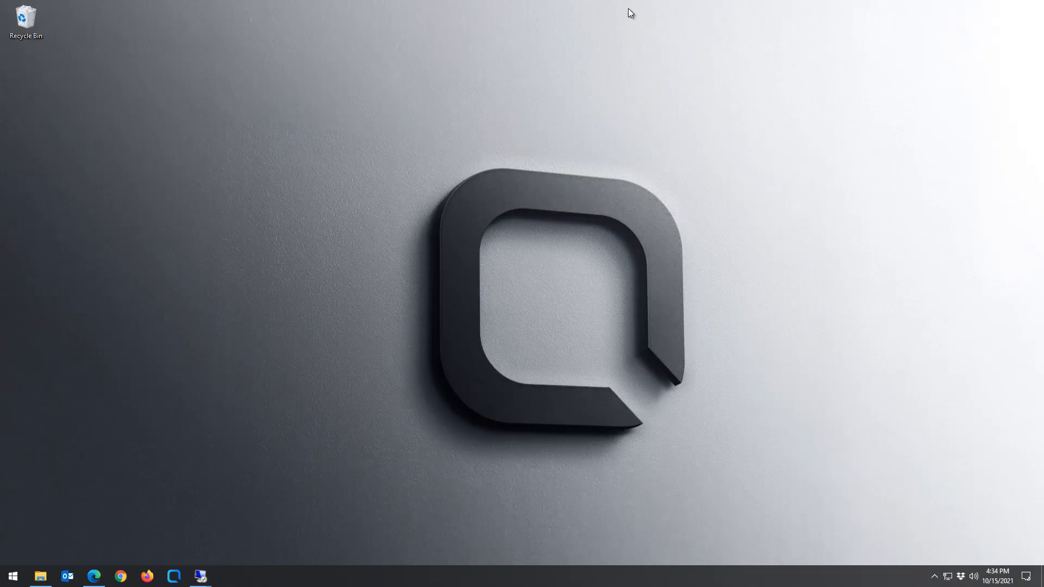
Export QMC certificates for machine fr-srvqaly-03.qalyptus.com with the secret key included.
mouse_move(200, 576)
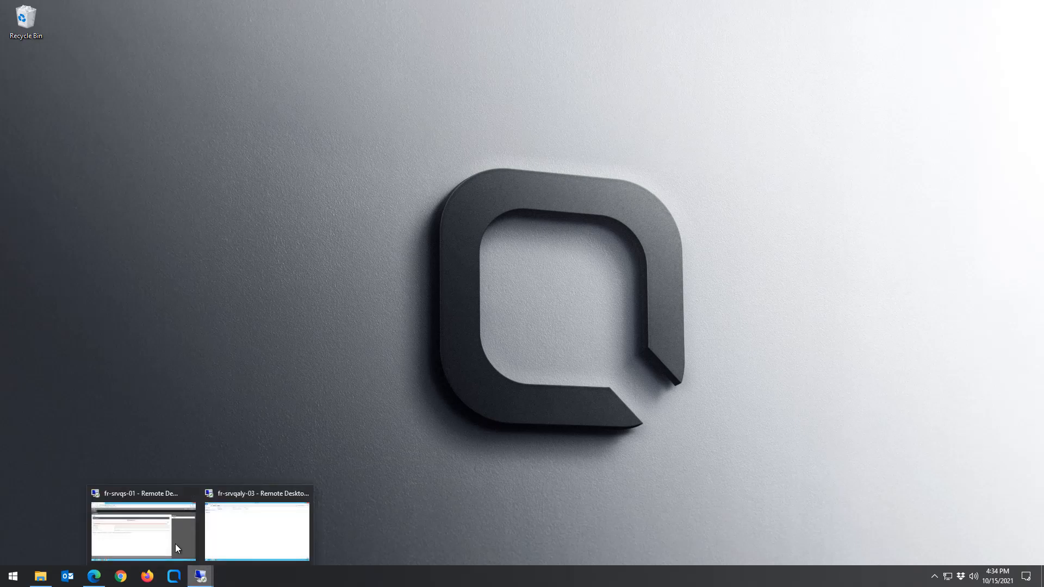
left_click(139, 518)
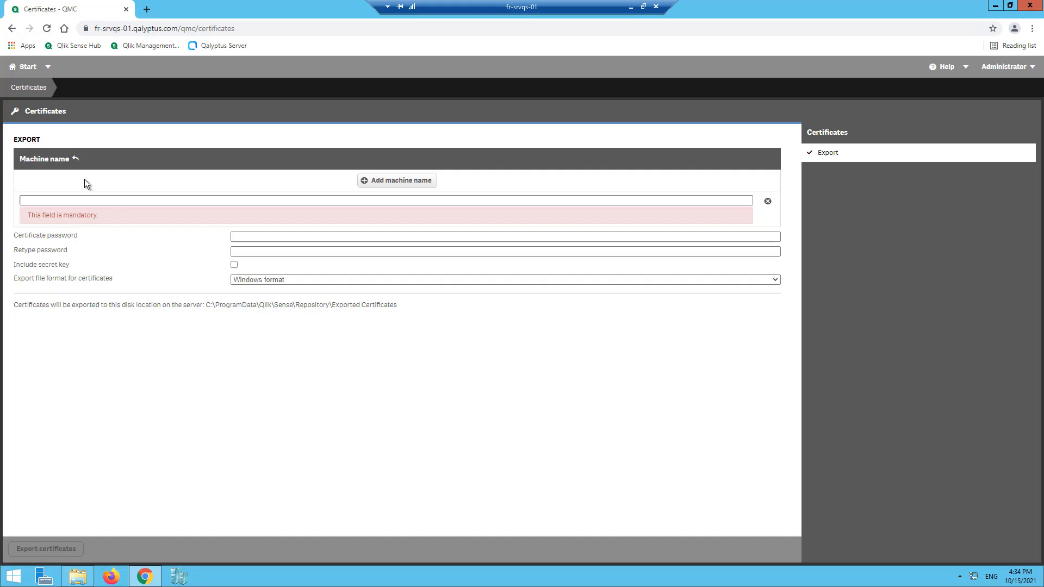
left_click(76, 200)
right_click(74, 200)
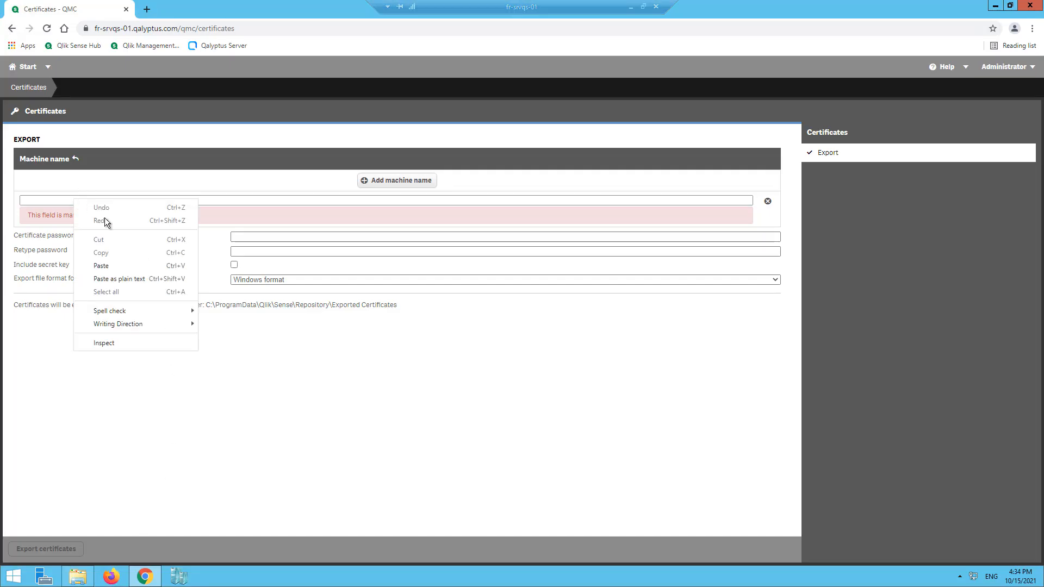
left_click(109, 266)
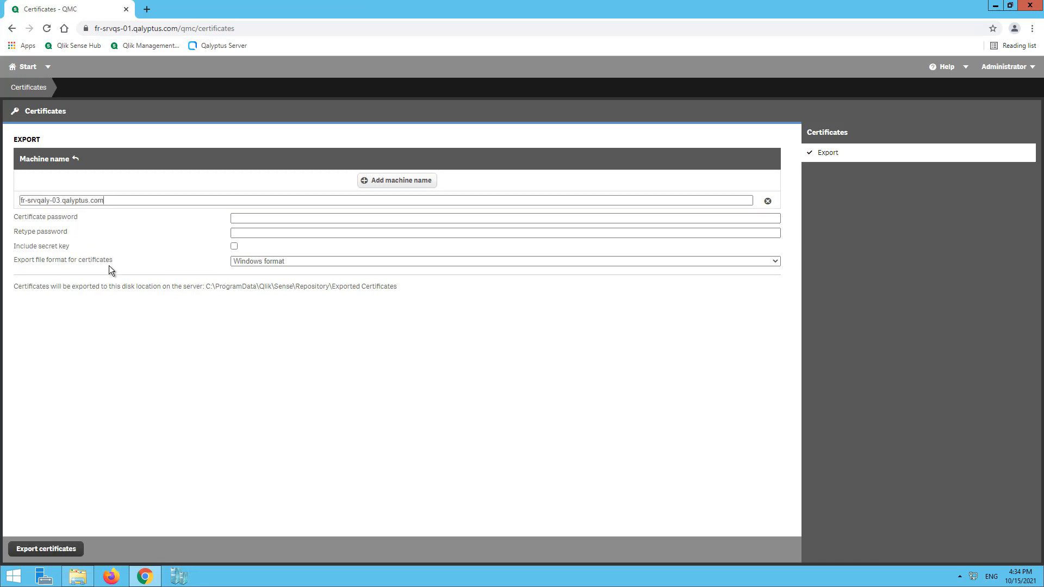
left_click(234, 247)
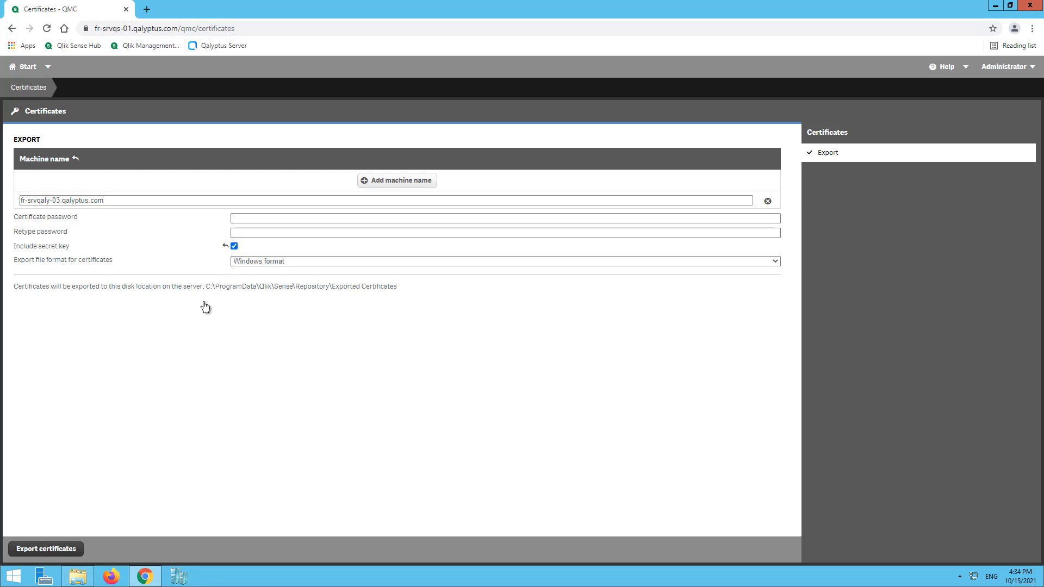
left_click(46, 550)
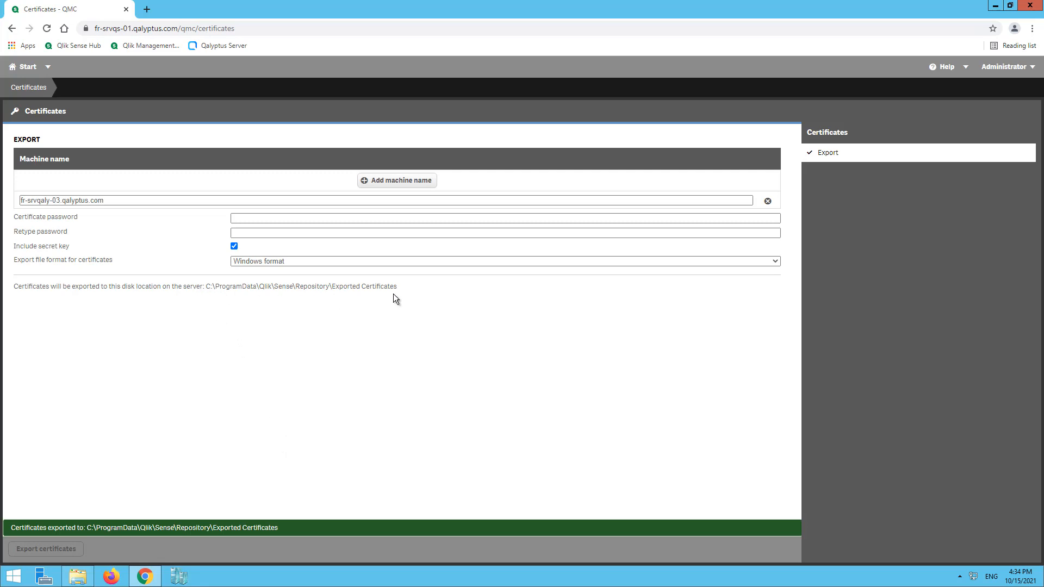
left_click(78, 576)
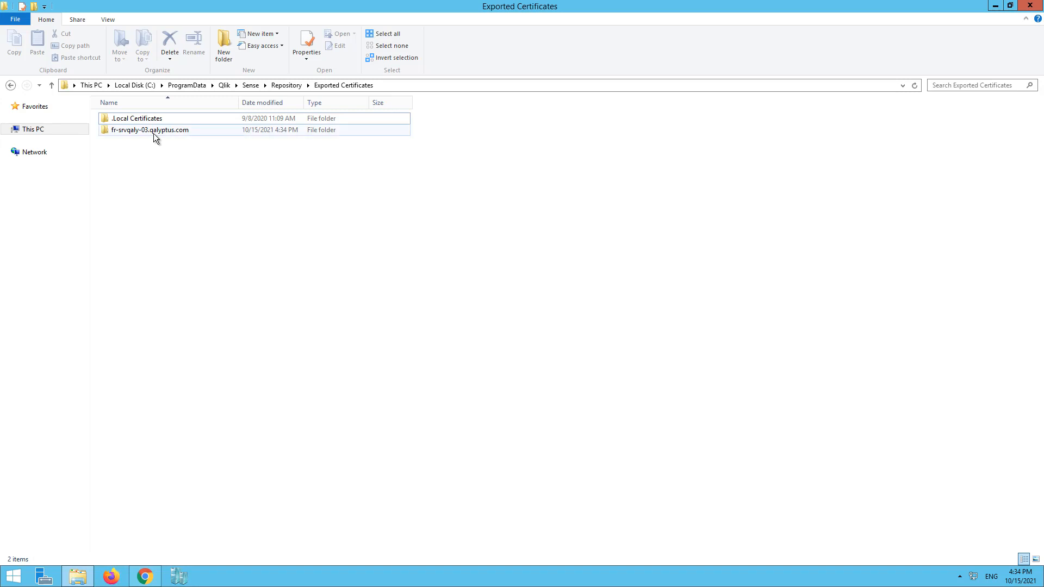
Copy client.pfx from the exported fr-srvqaly-03.qalyptus.com certificate folder.
double_click(154, 131)
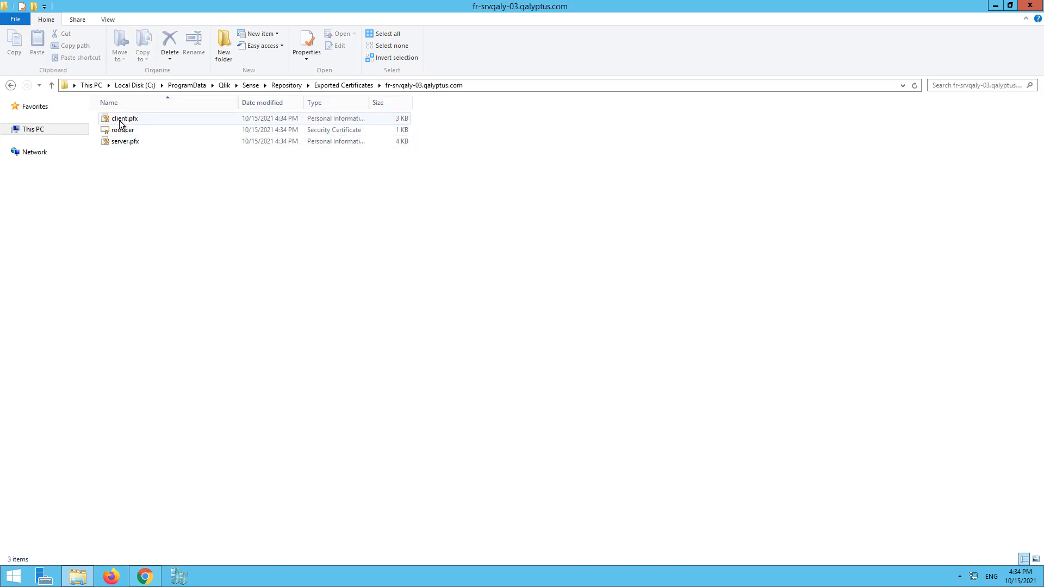
left_click(124, 119)
right_click(129, 121)
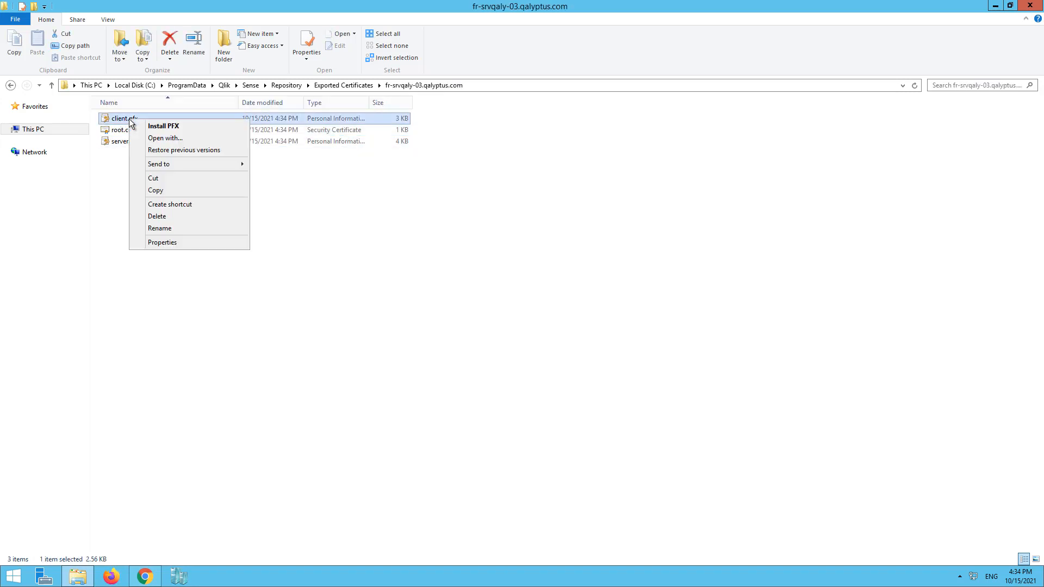
left_click(158, 192)
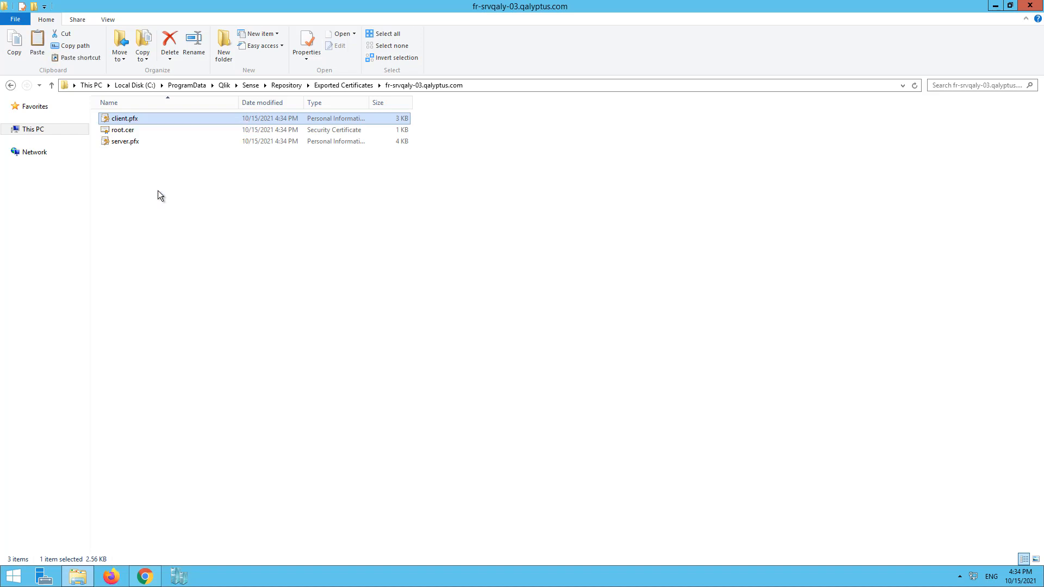
Paste client.pfx into the Downloads folder on the fr-srvqaly-03 session, beside the Qalyptus Server installer.
mouse_move(598, 2)
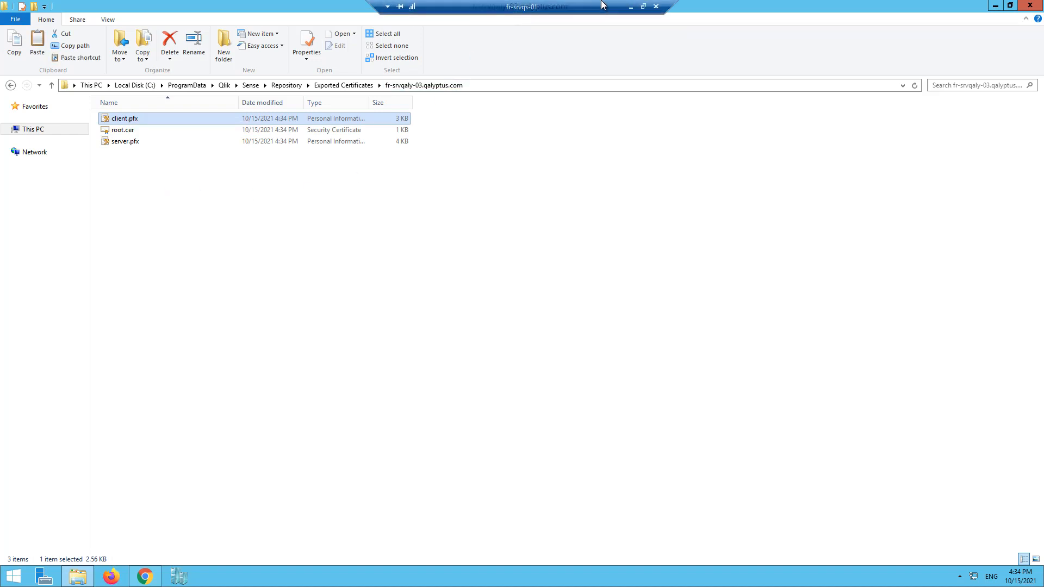
left_click(631, 8)
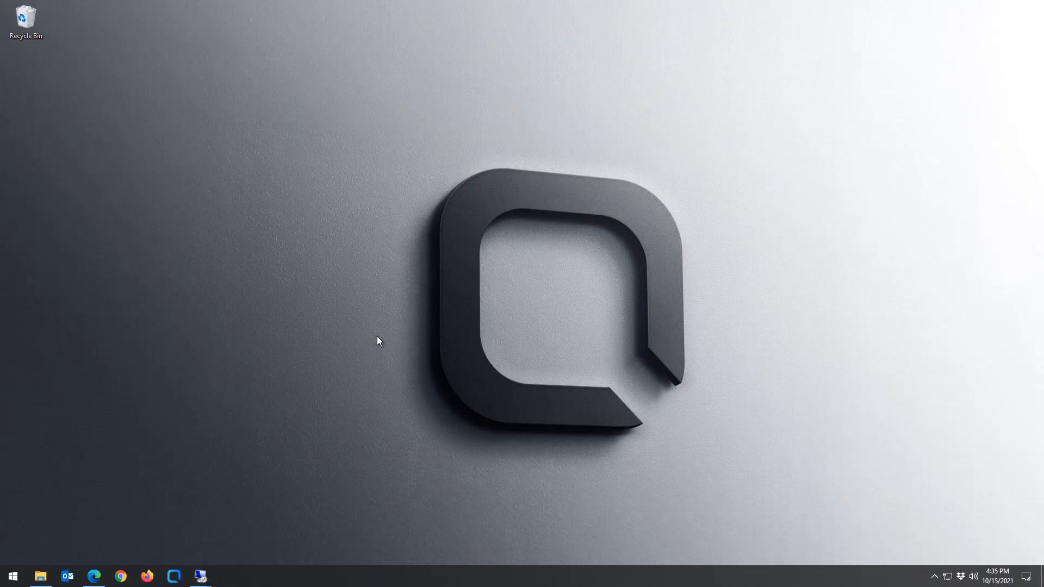
mouse_move(200, 580)
left_click(249, 536)
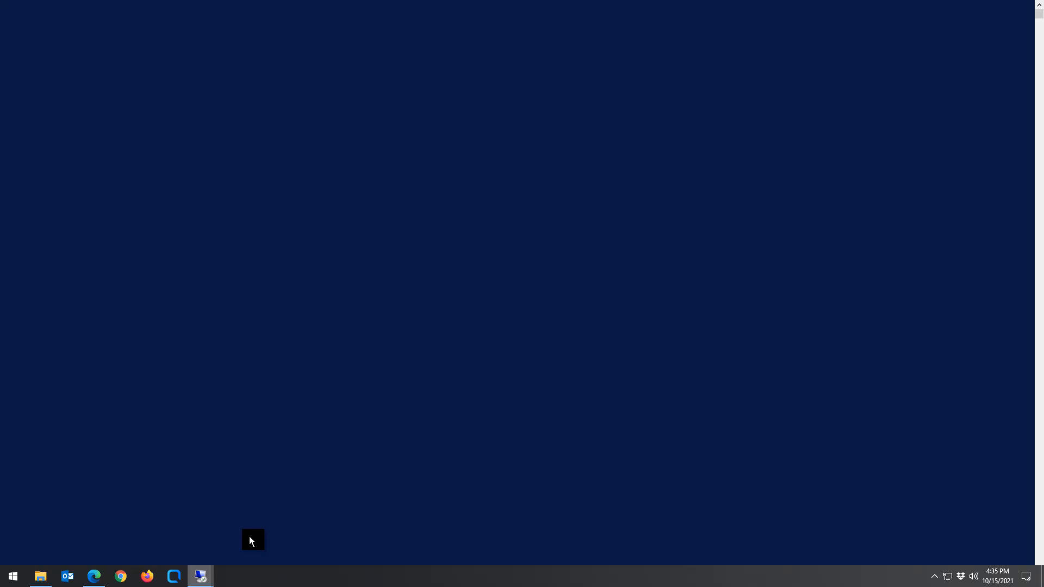
left_click(190, 123)
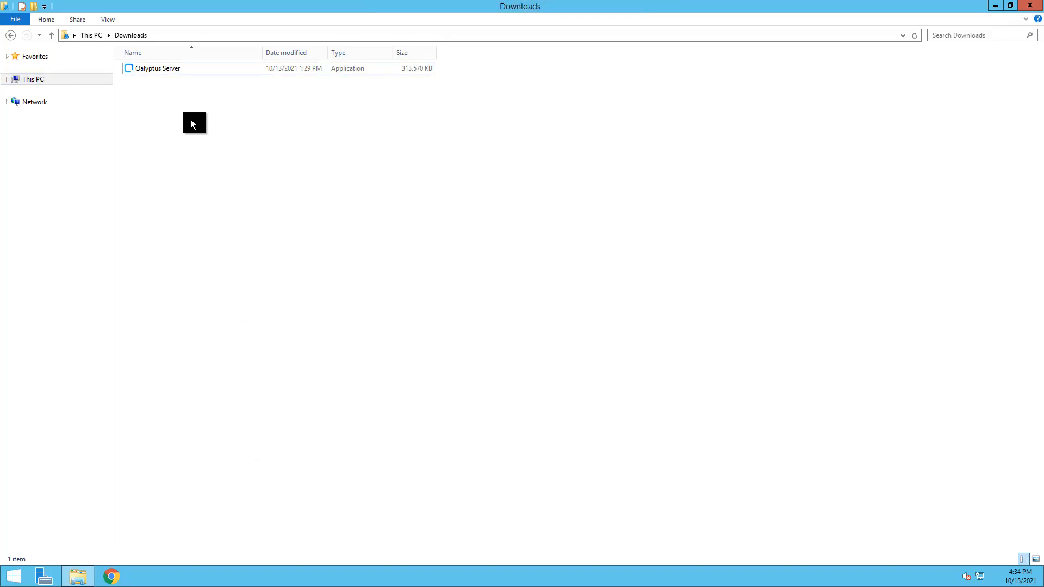
right_click(191, 124)
left_click(216, 190)
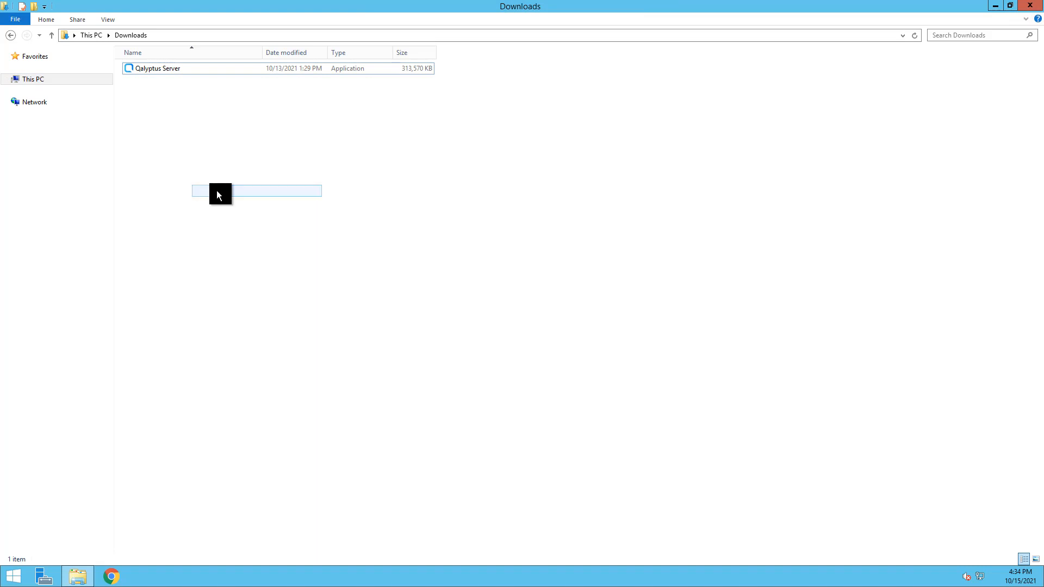
left_click(223, 178)
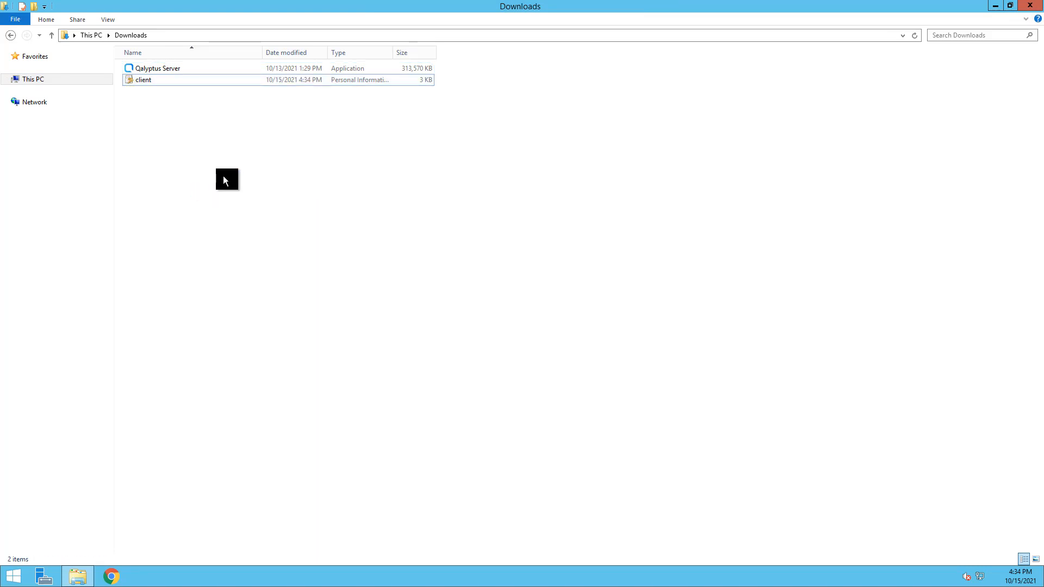
Run the Qalyptus Server installer, accept the licence, keep the default Program Files folder, install and finish.
double_click(179, 70)
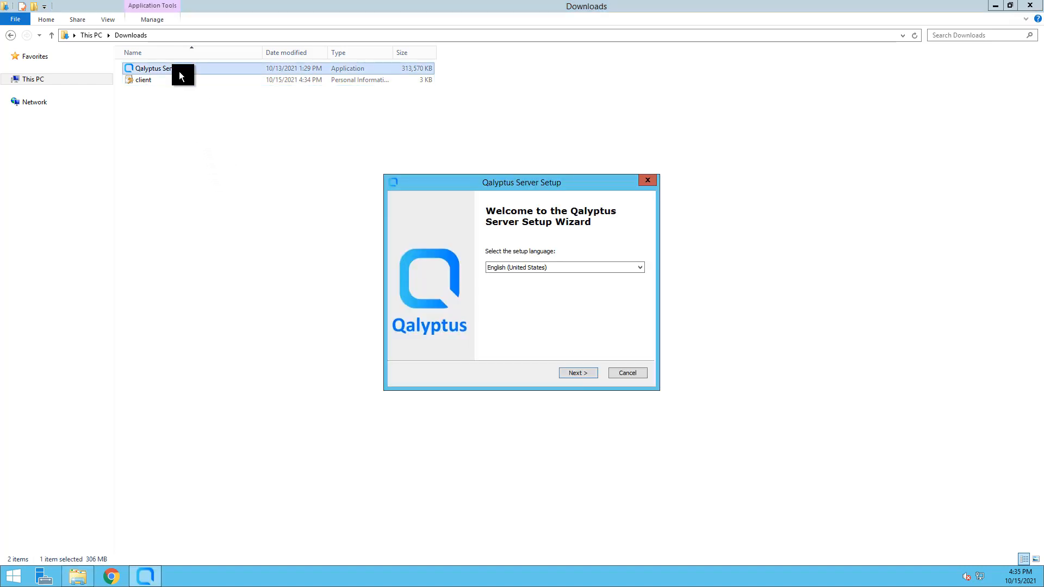
left_click(576, 373)
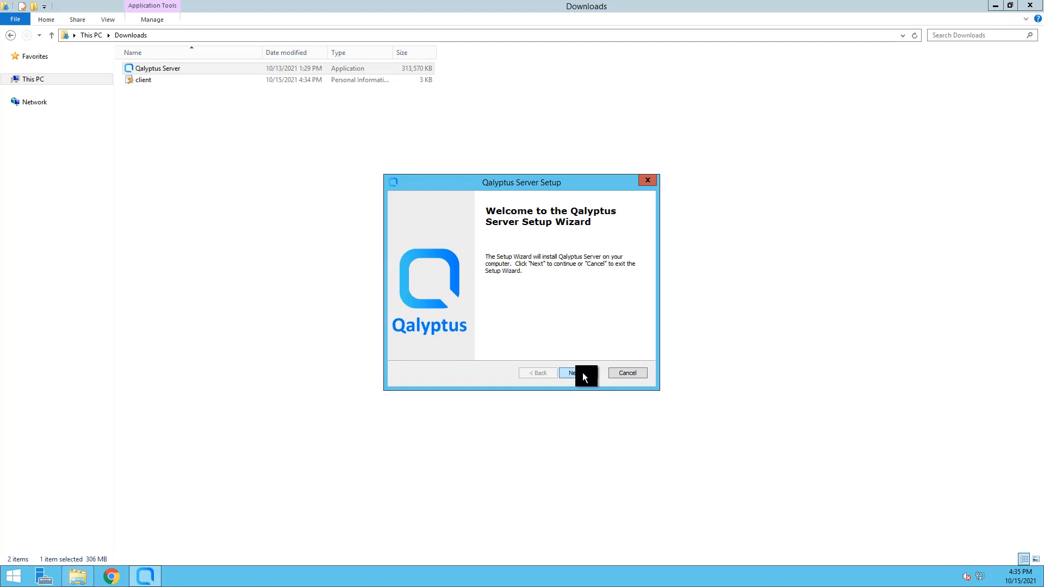
left_click(583, 377)
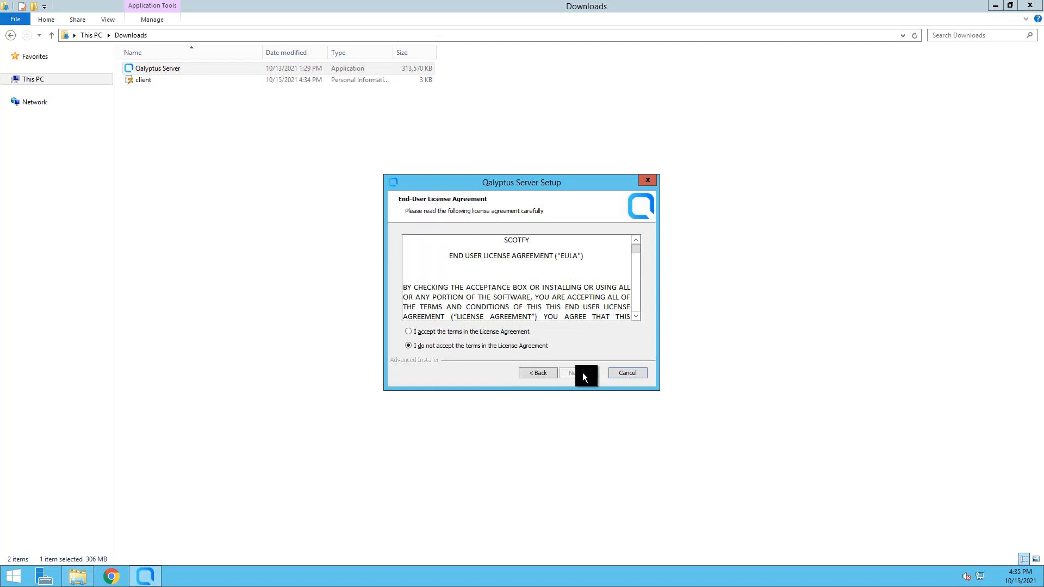
left_click(435, 335)
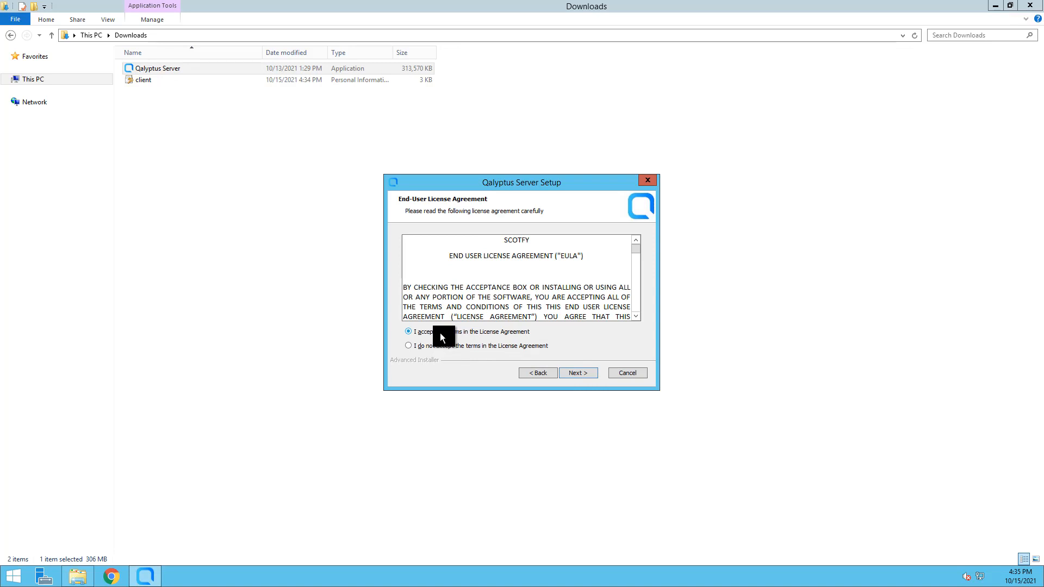
left_click(570, 373)
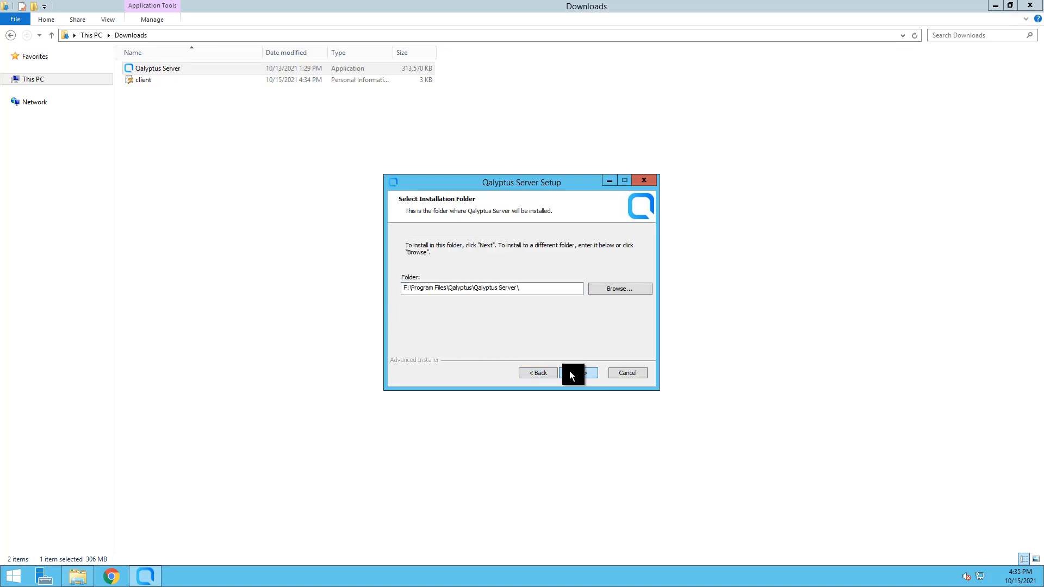
left_click(570, 373)
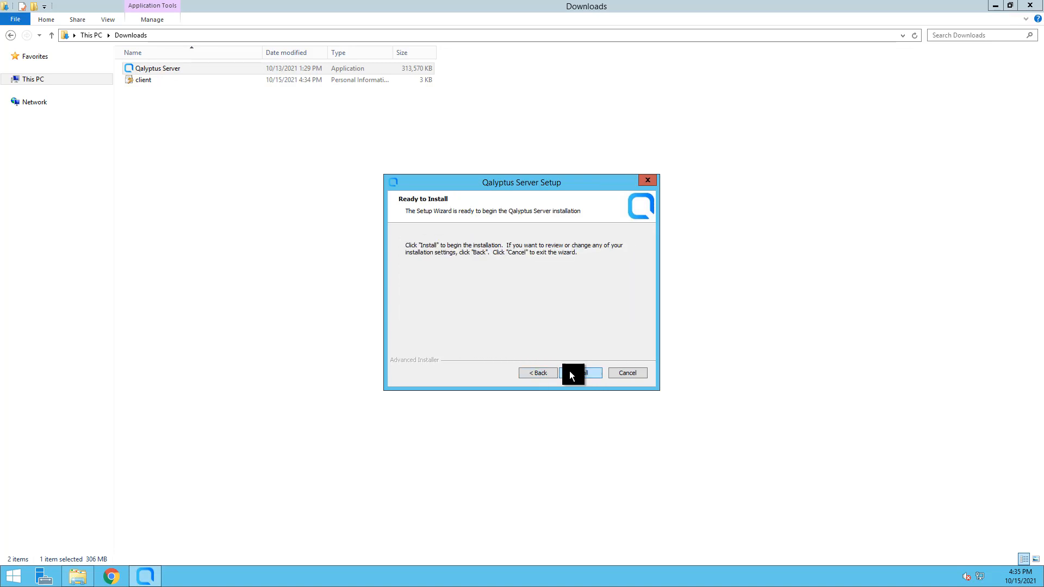
left_click(569, 372)
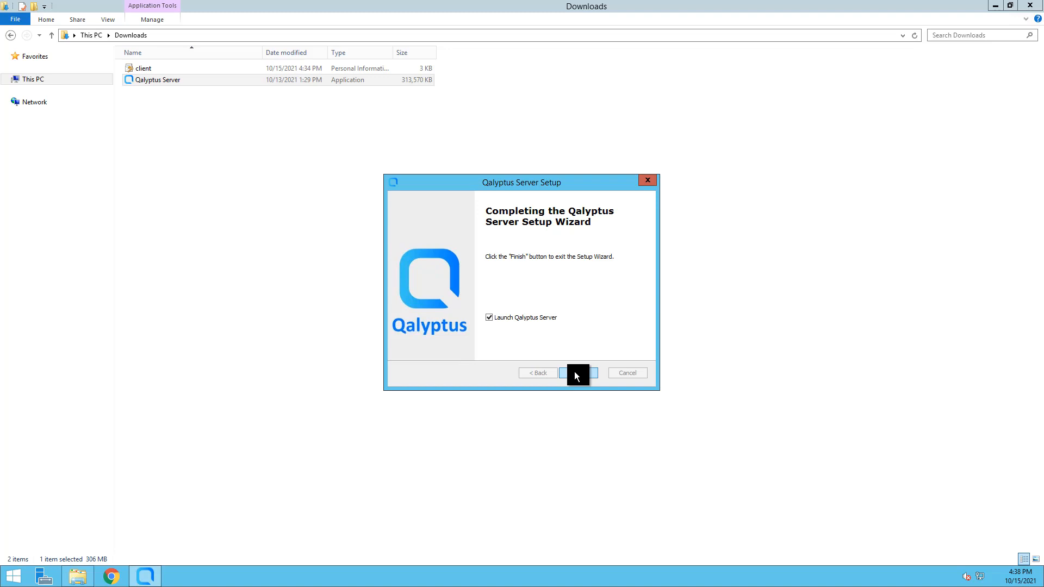
left_click(574, 373)
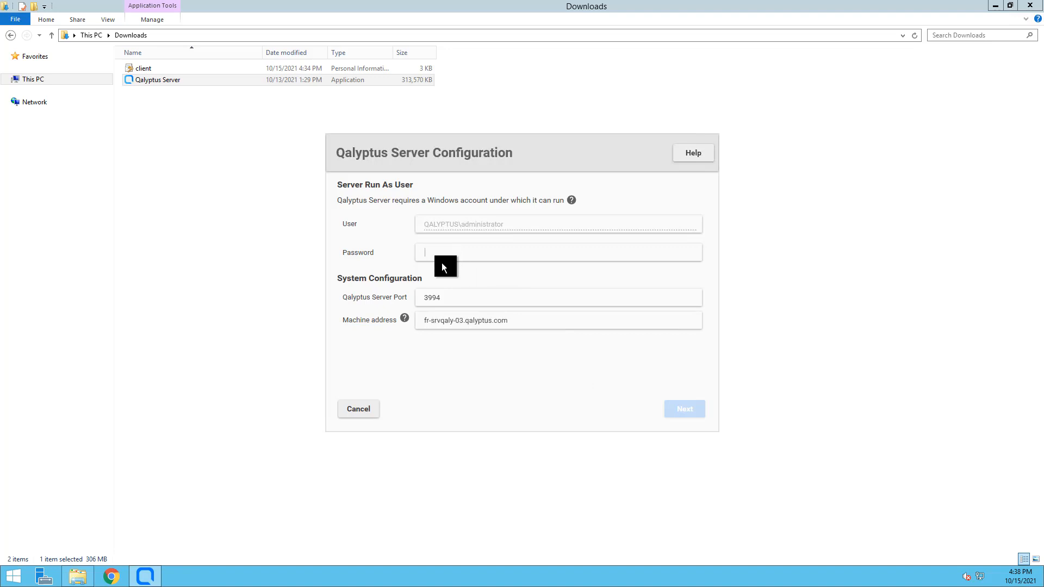
Enter the run-as account password, keep port 3994, and continue to Database Configuration.
type("•")
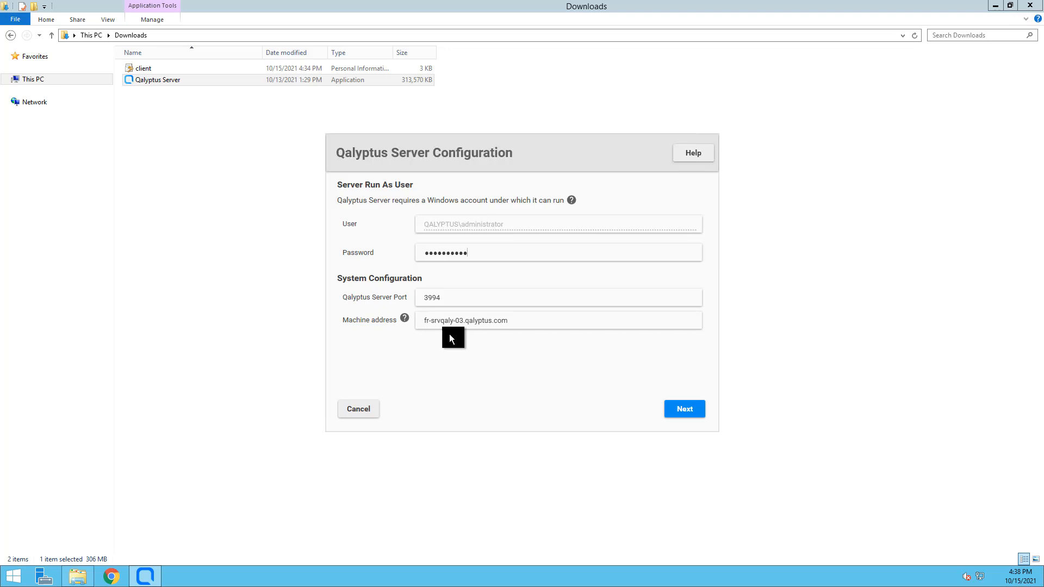
left_click(677, 417)
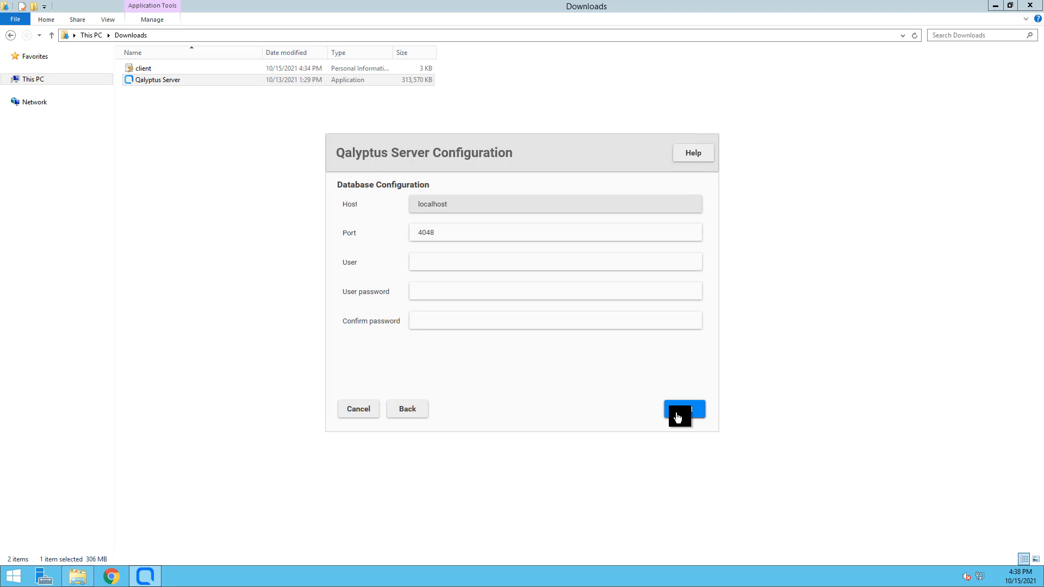
Enter database user repositoryqs with its password and confirmation, then continue to the certificate step.
left_click(468, 264)
type("repositoryq******************")
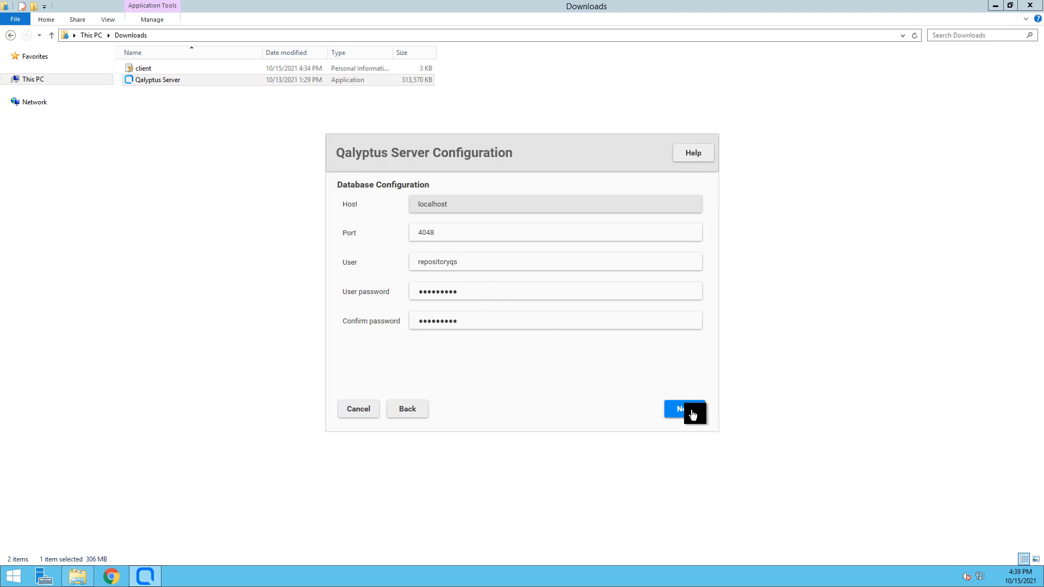
left_click(692, 413)
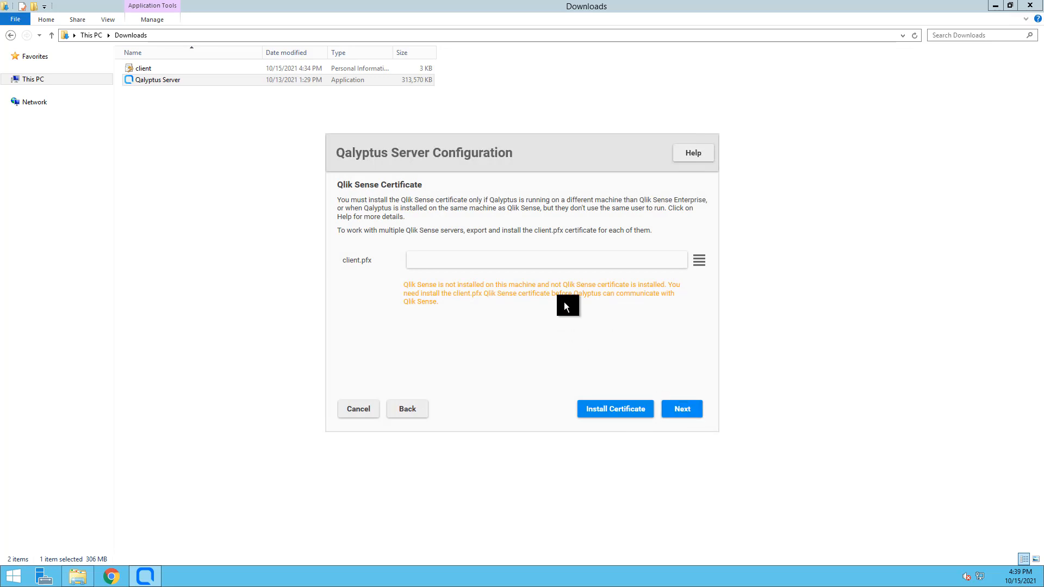
Install client.pfx from Downloads as the Qlik Sense certificate and continue to Ready to install.
left_click(698, 261)
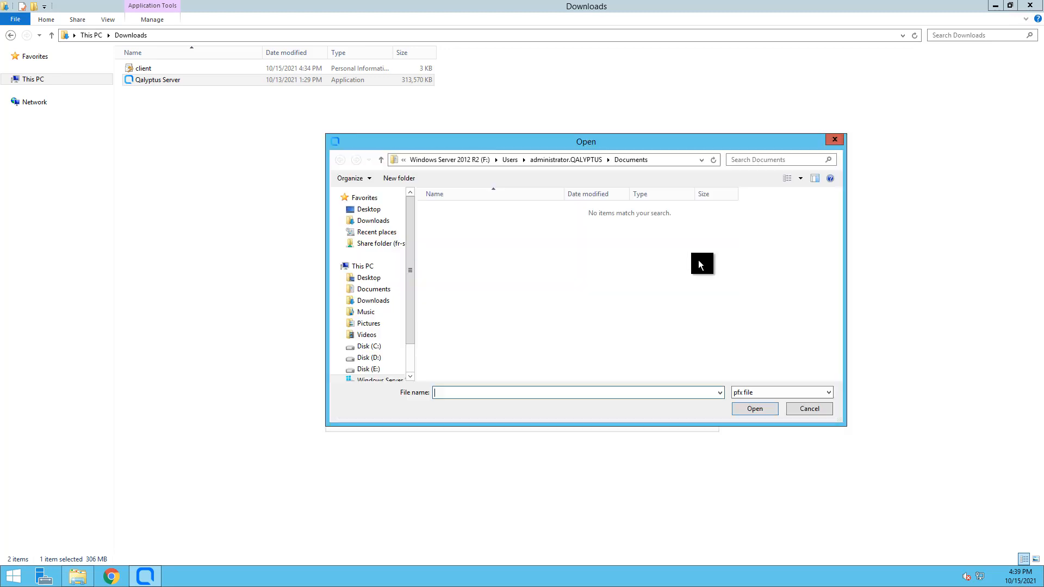
left_click(375, 223)
left_click(456, 212)
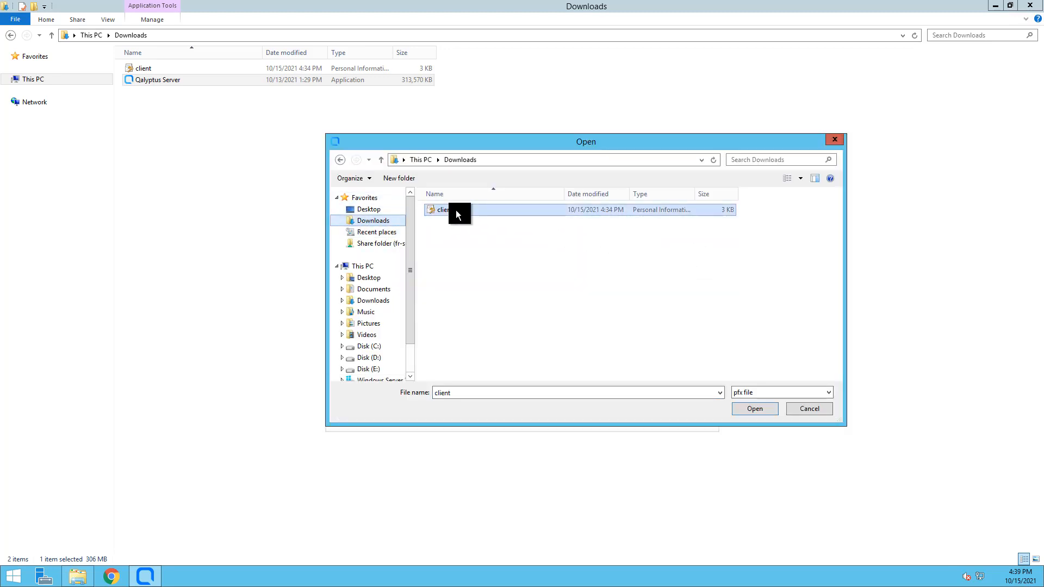
left_click(758, 410)
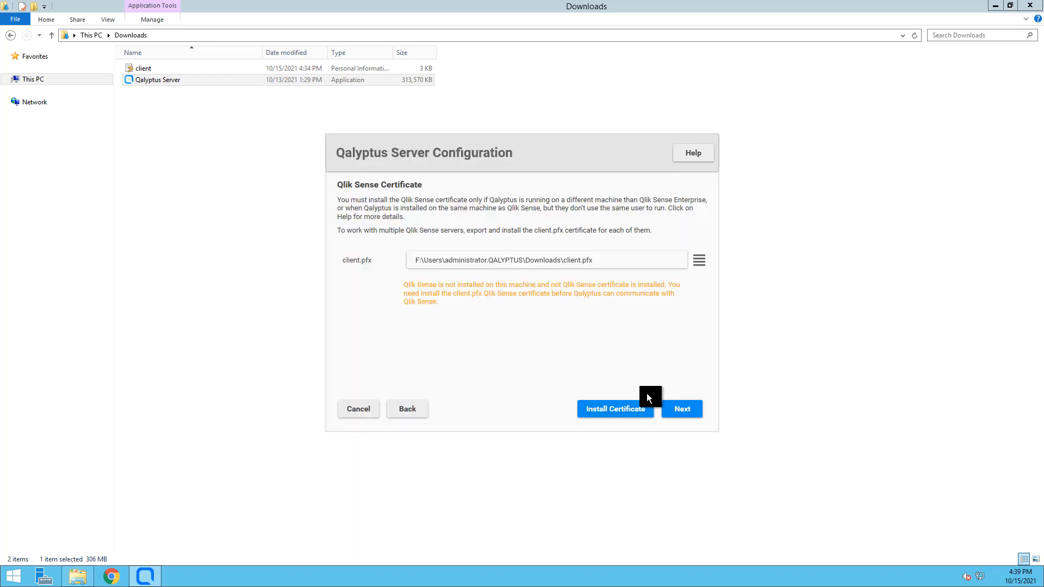
left_click(615, 415)
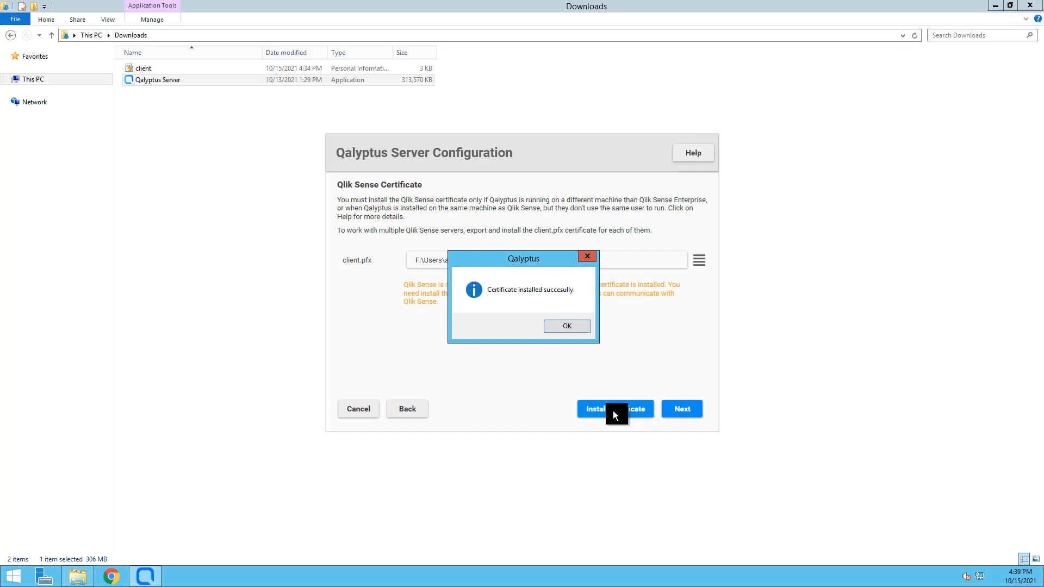
left_click(572, 328)
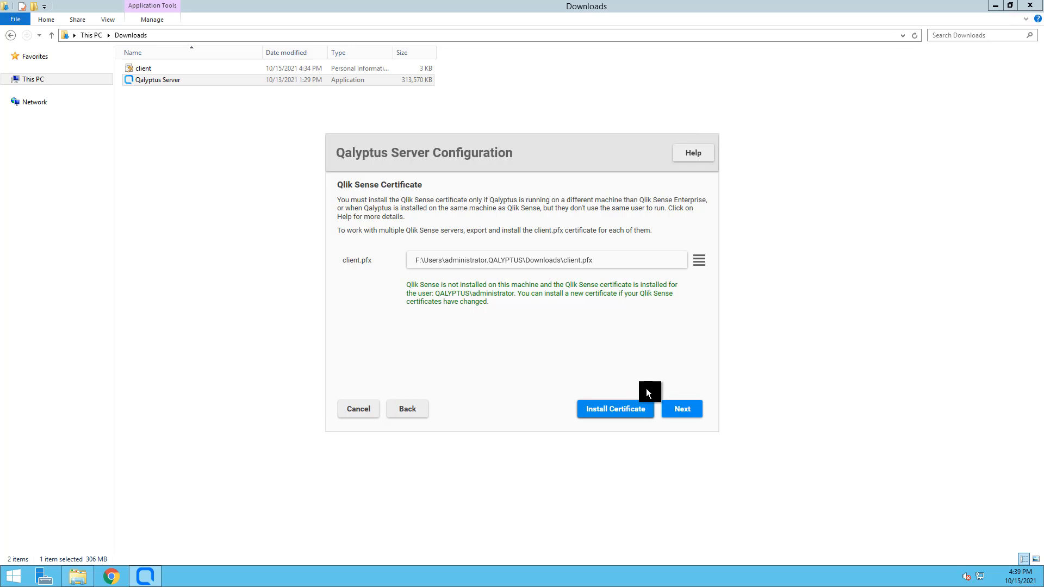
left_click(684, 413)
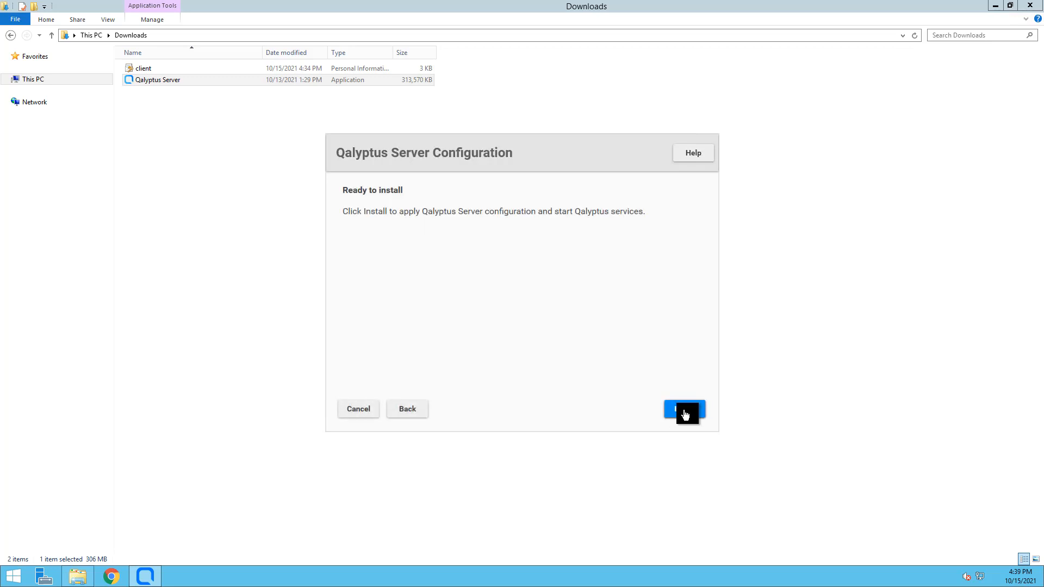
Install the server configuration, open the Qalyptus Server startup page, and access the extra browser window's menu.
left_click(684, 413)
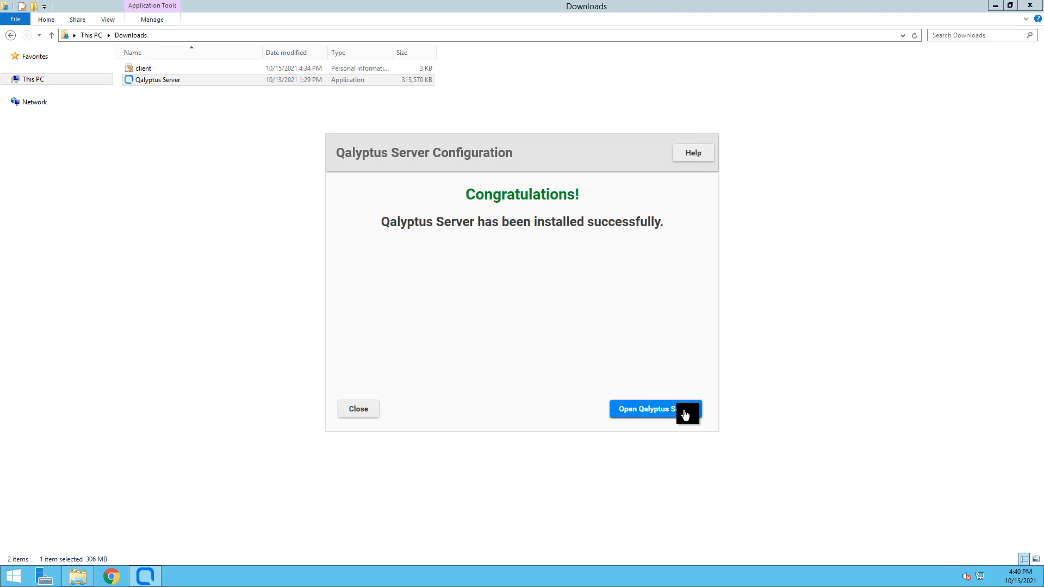
left_click(685, 413)
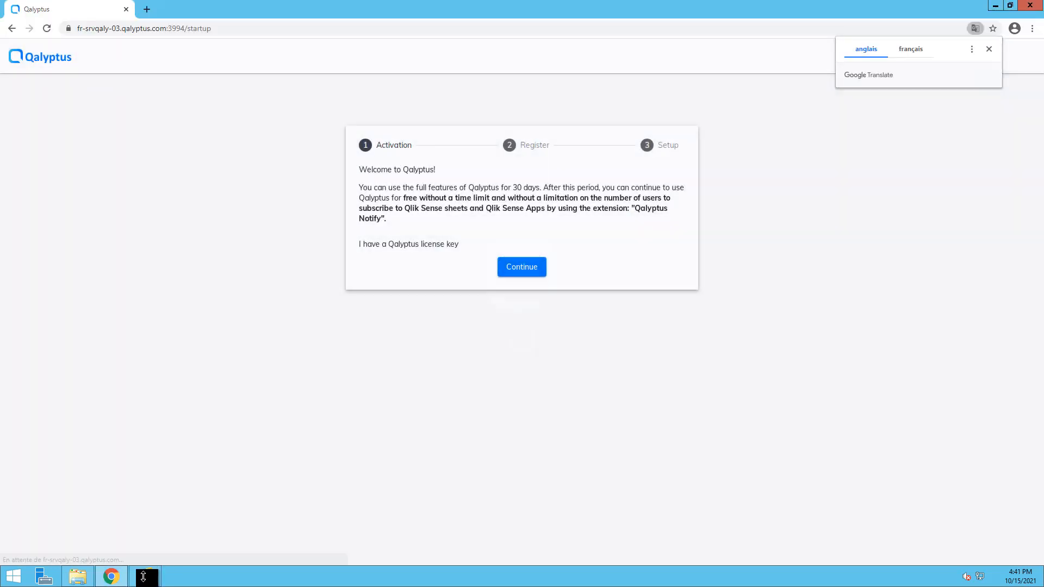
right_click(145, 580)
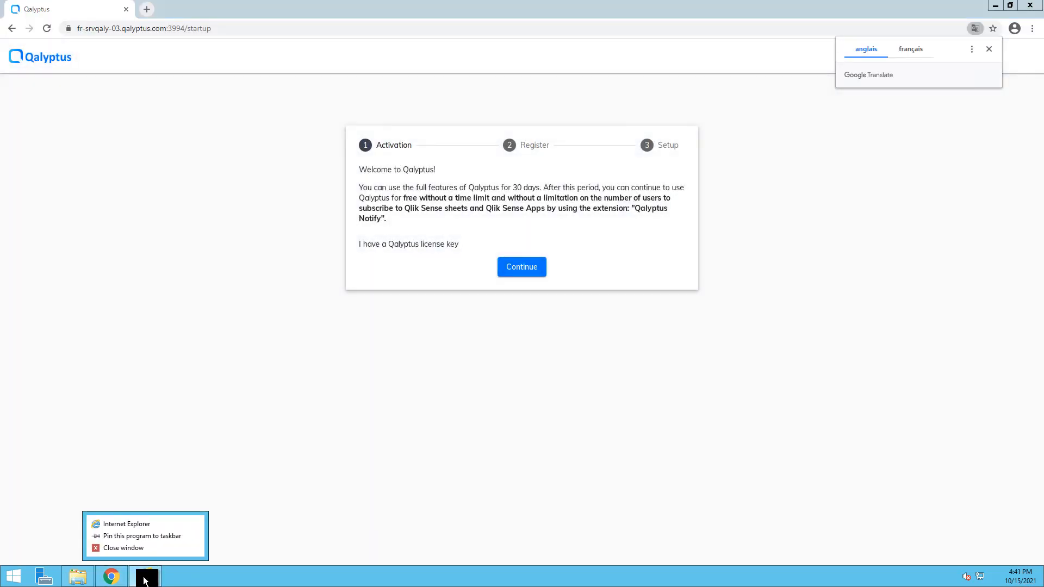
Close the stray Internet Explorer window and continue past Activation to the administrator Username field.
left_click(152, 548)
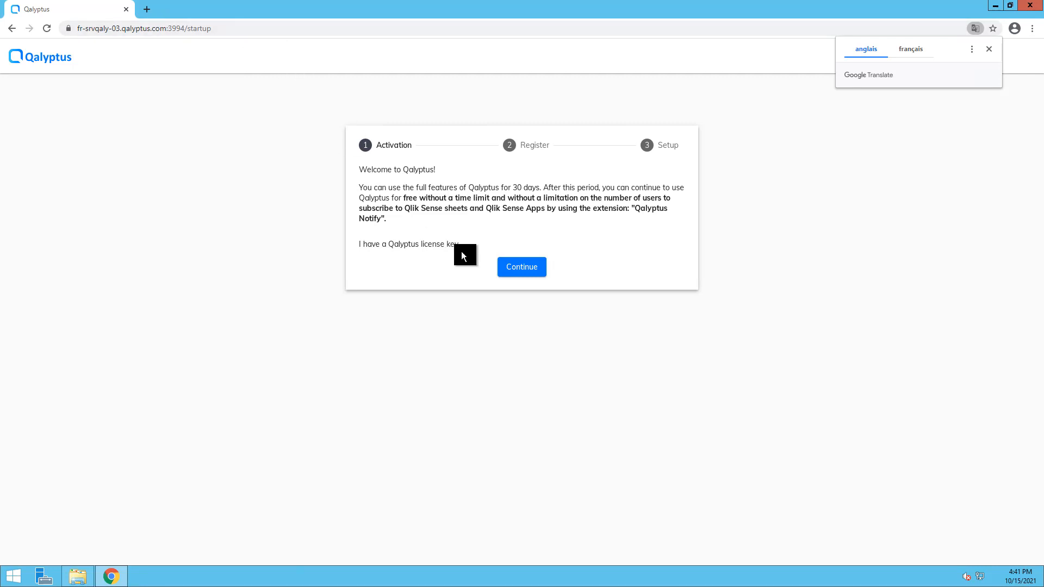
left_click(517, 269)
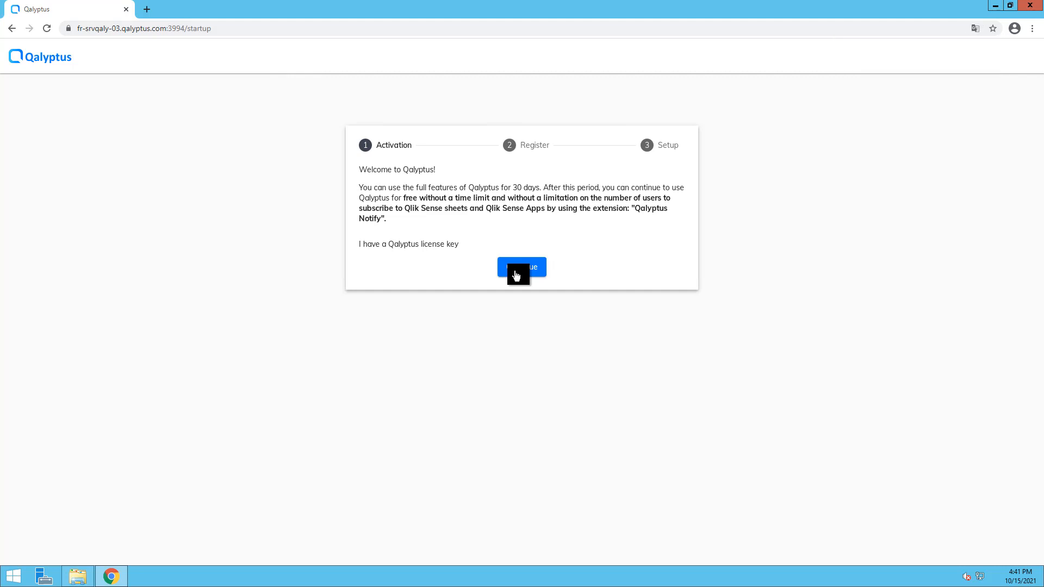
left_click(458, 210)
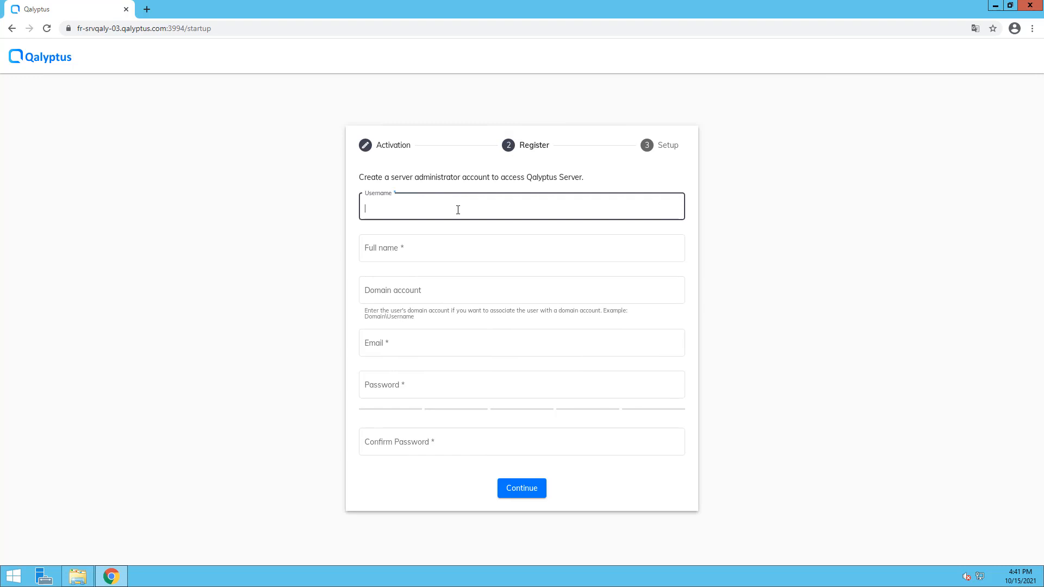
Enter the administrator's username, full name and domain account in the Register form.
type("lotfi")
key("Tab")
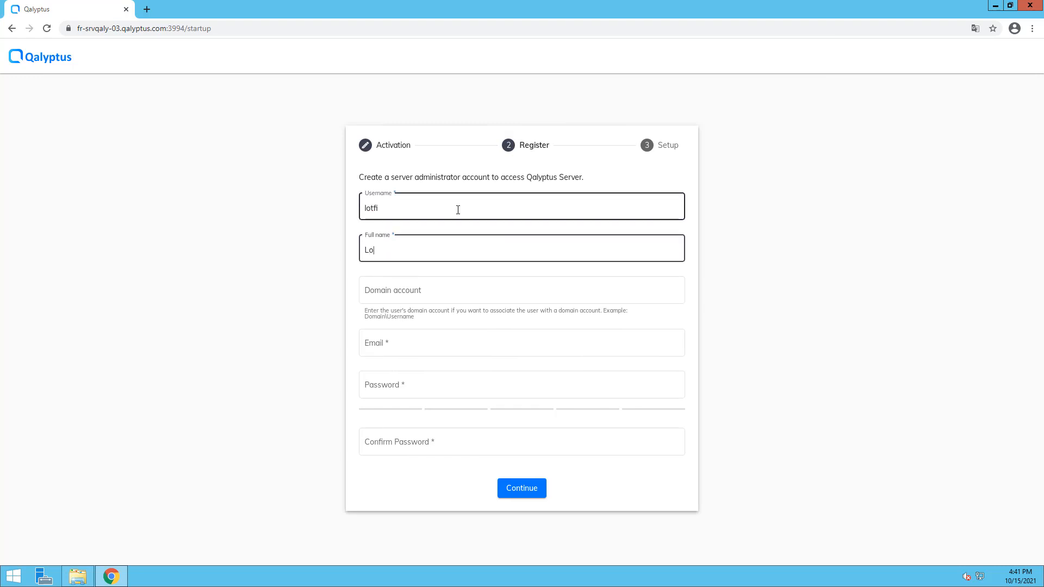
key("Tab")
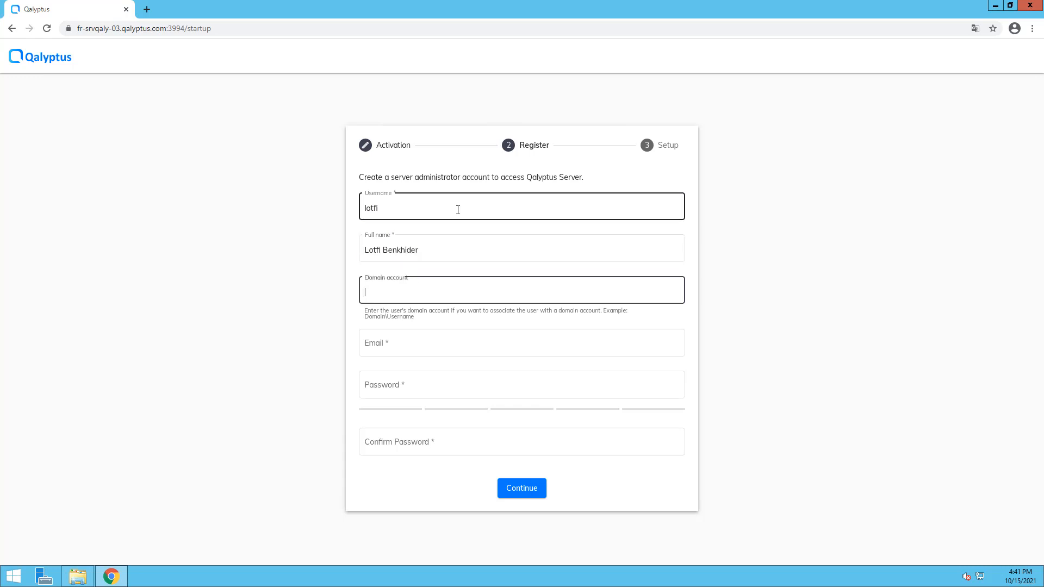
type("QALYPTUS\\lotfi")
key("Tab")
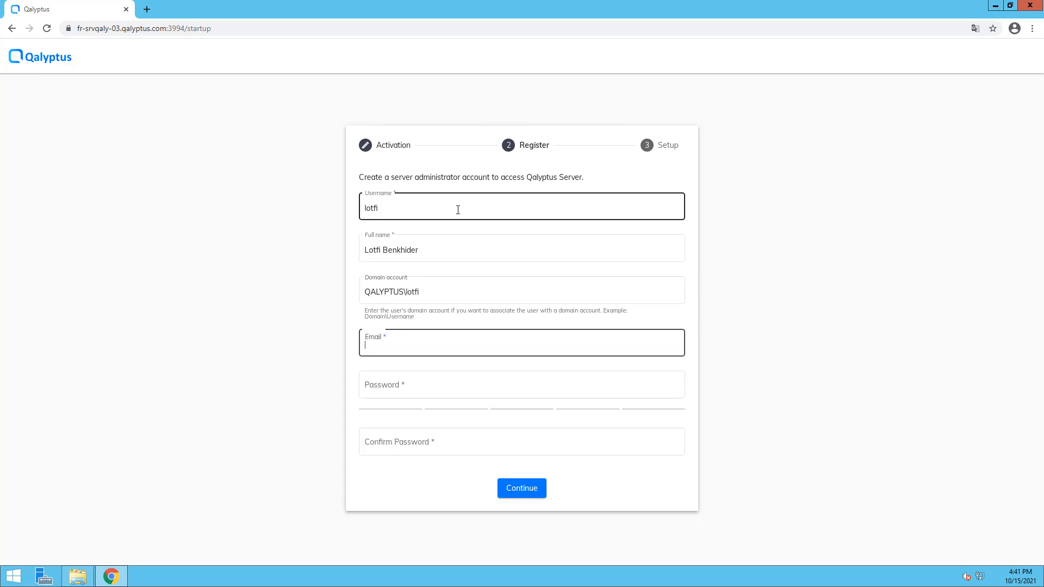
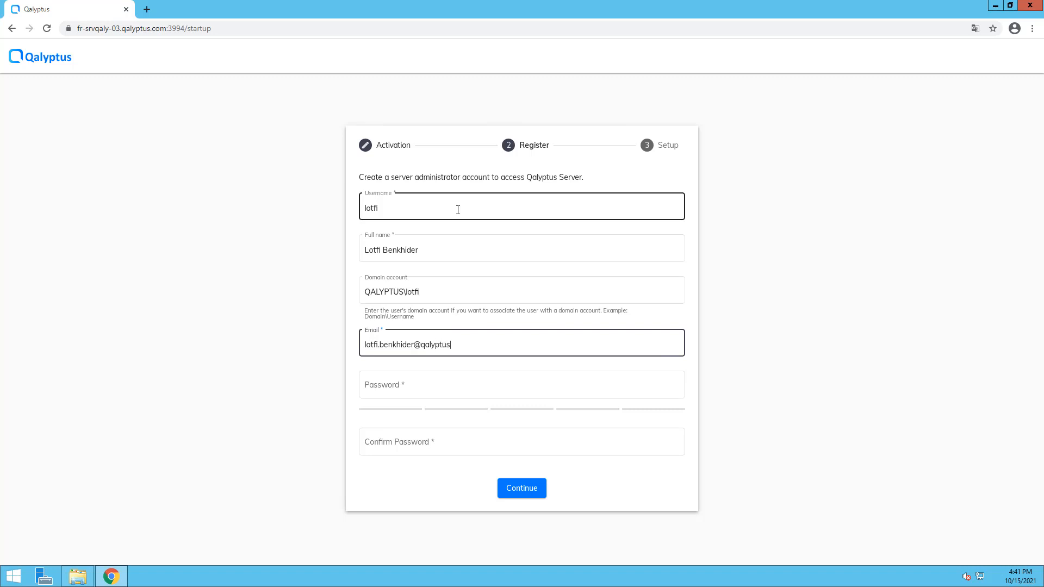
Add the administrator's e-mail and password, submit the registration, and initialize the server with Setup.
key("Tab")
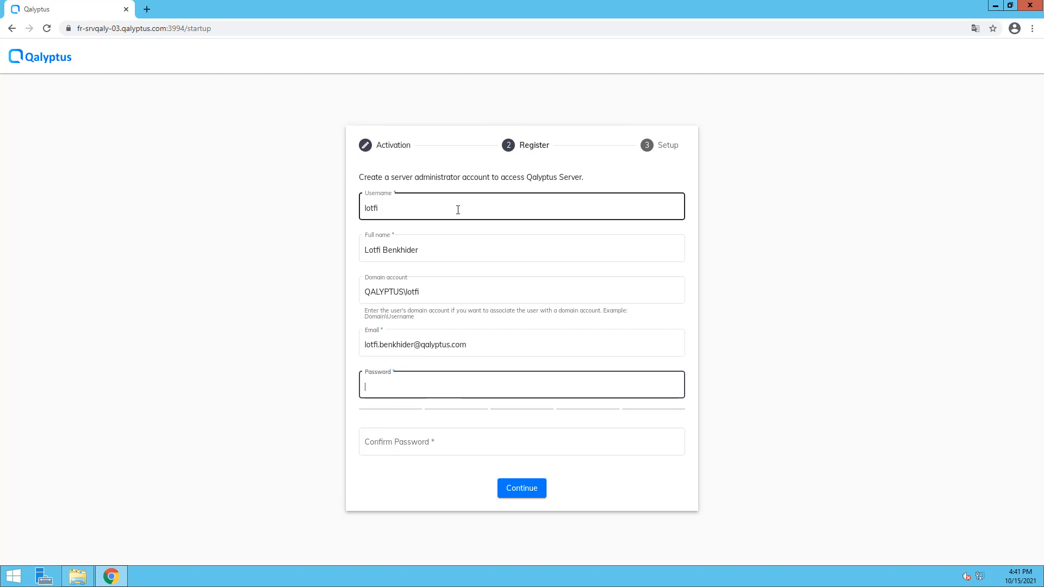
type("••••••••")
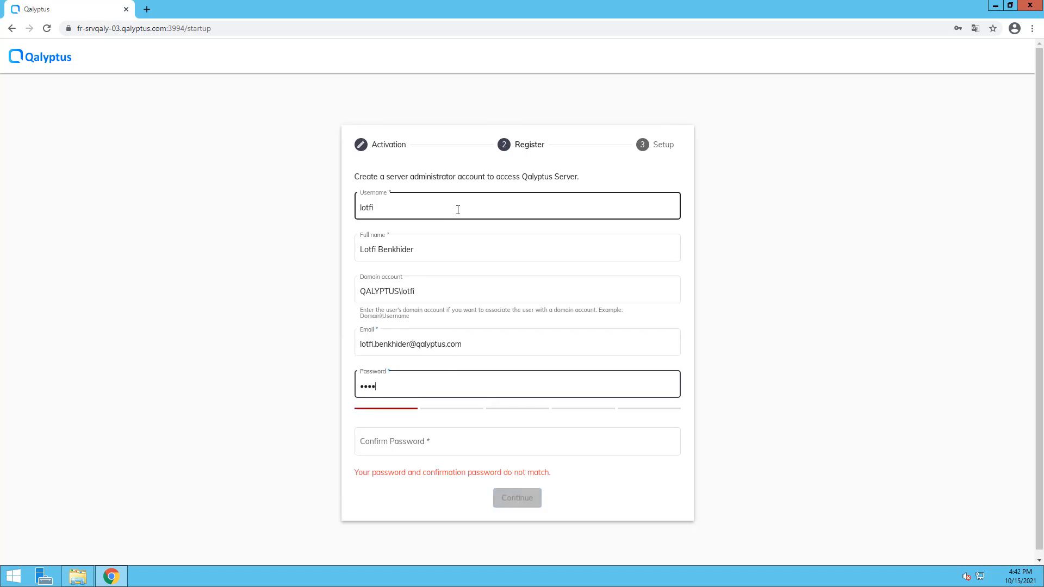
type("•")
key("Tab")
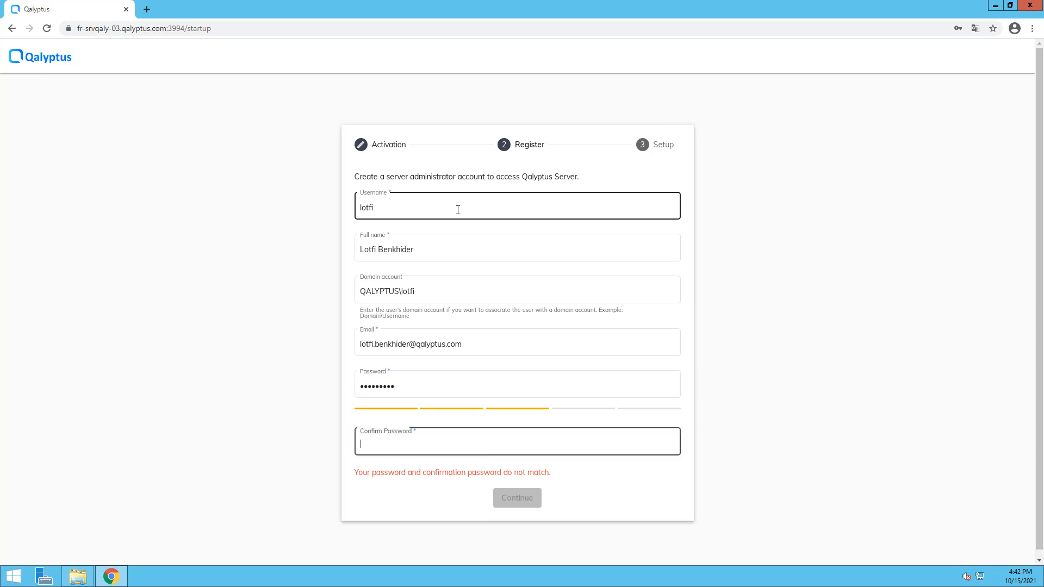
type("•••••••••")
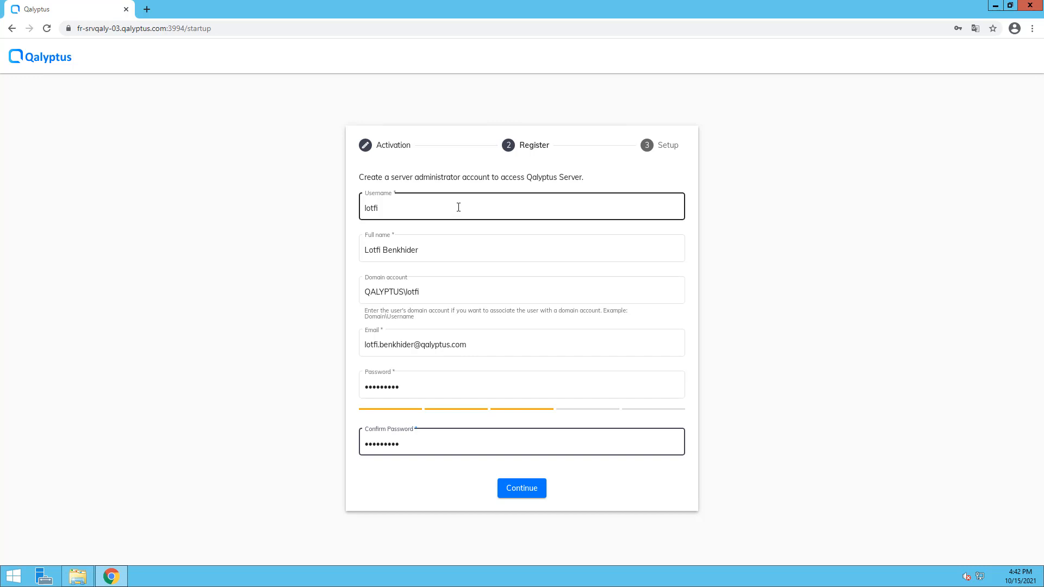
left_click(527, 495)
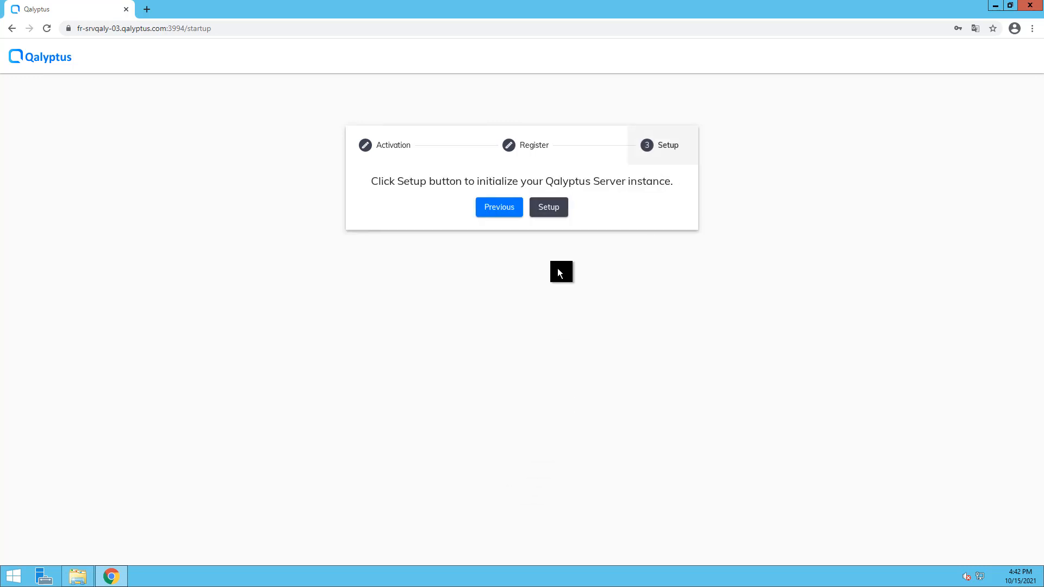
left_click(552, 208)
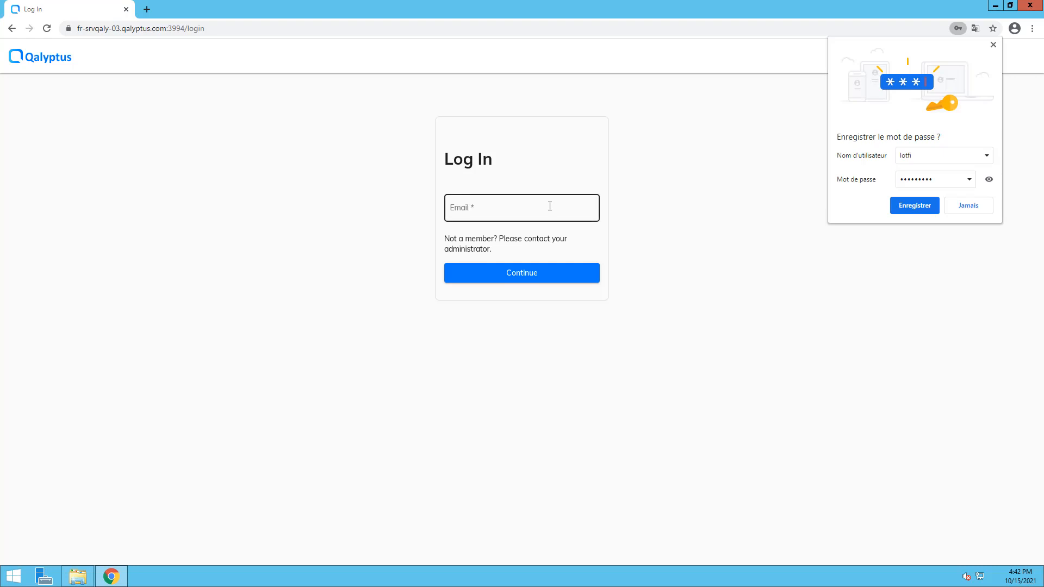
Dismiss the save-password popup and log in to the hub with the administrator's e-mail and password.
left_click(998, 50)
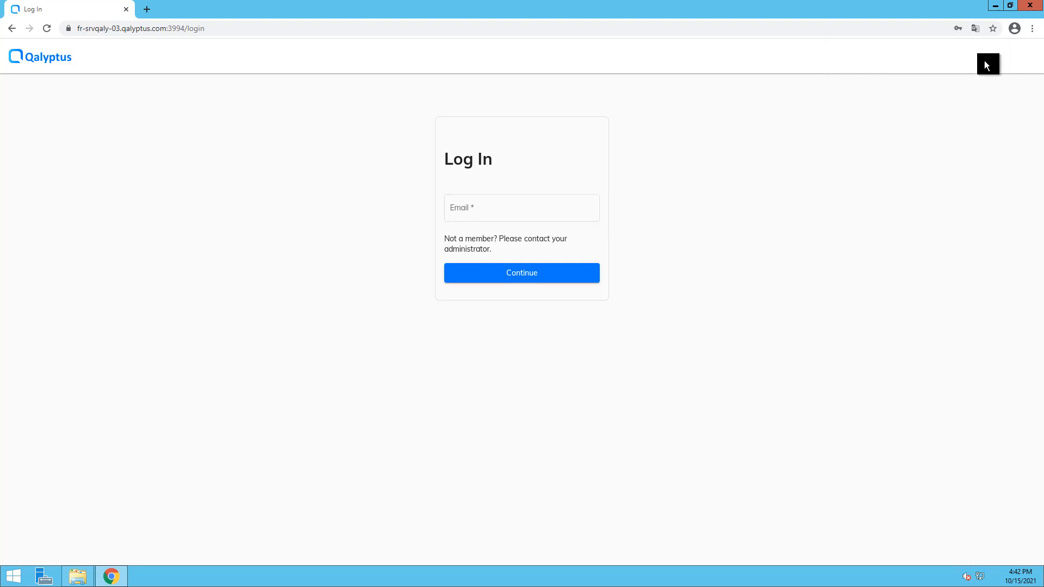
left_click(492, 207)
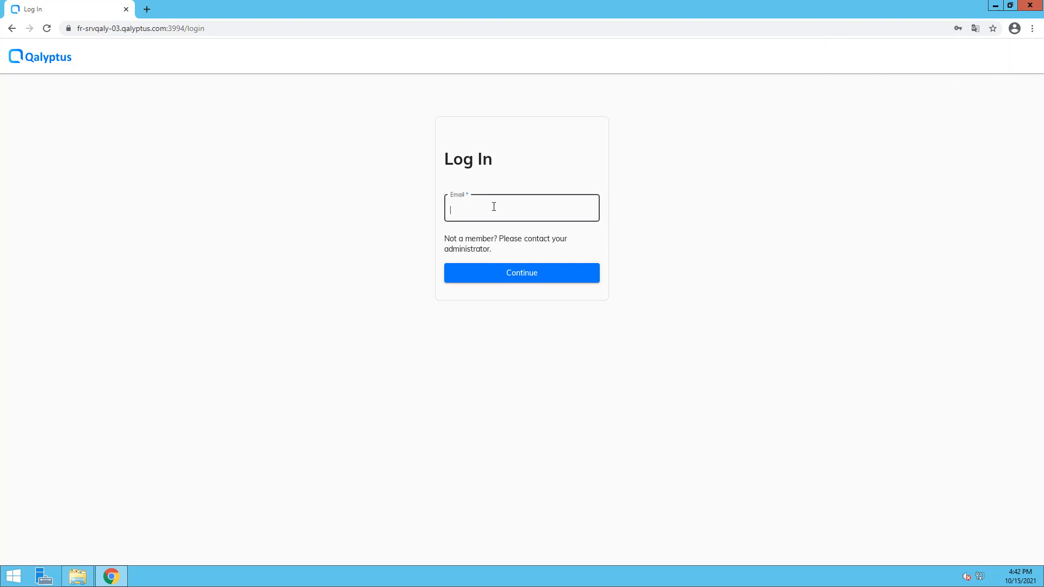
left_click(519, 272)
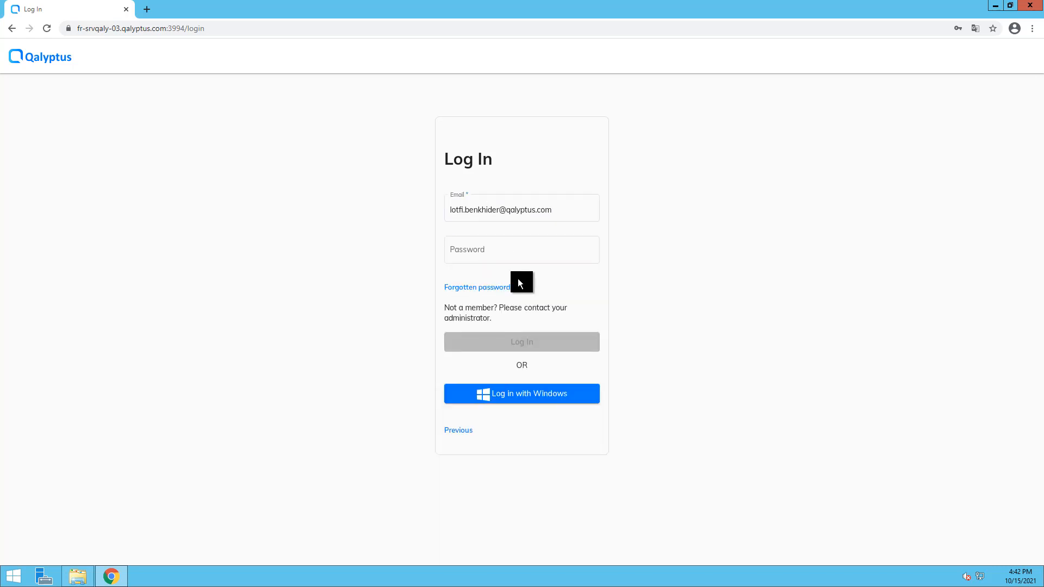
left_click(521, 259)
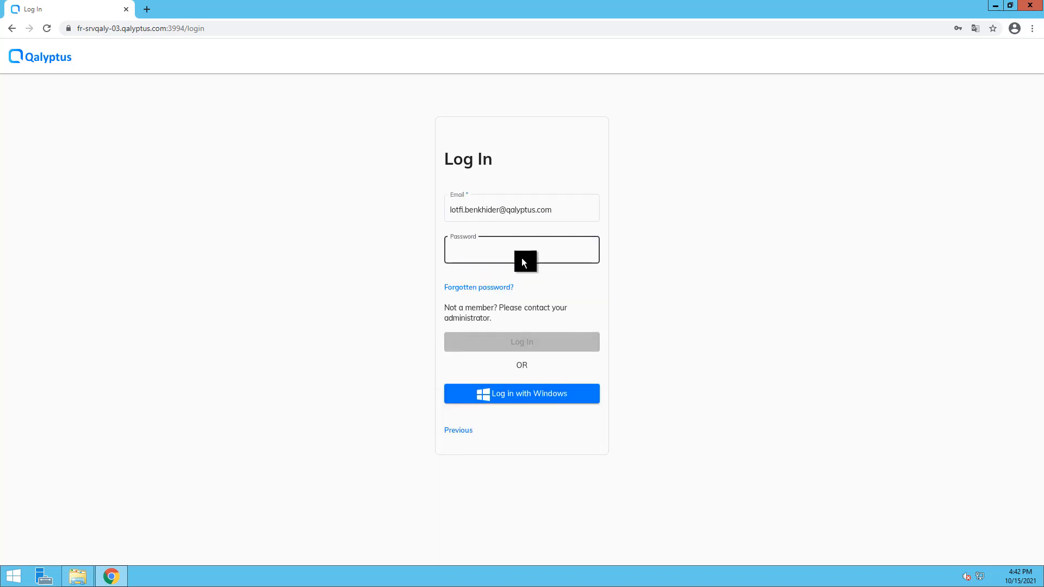
type("********")
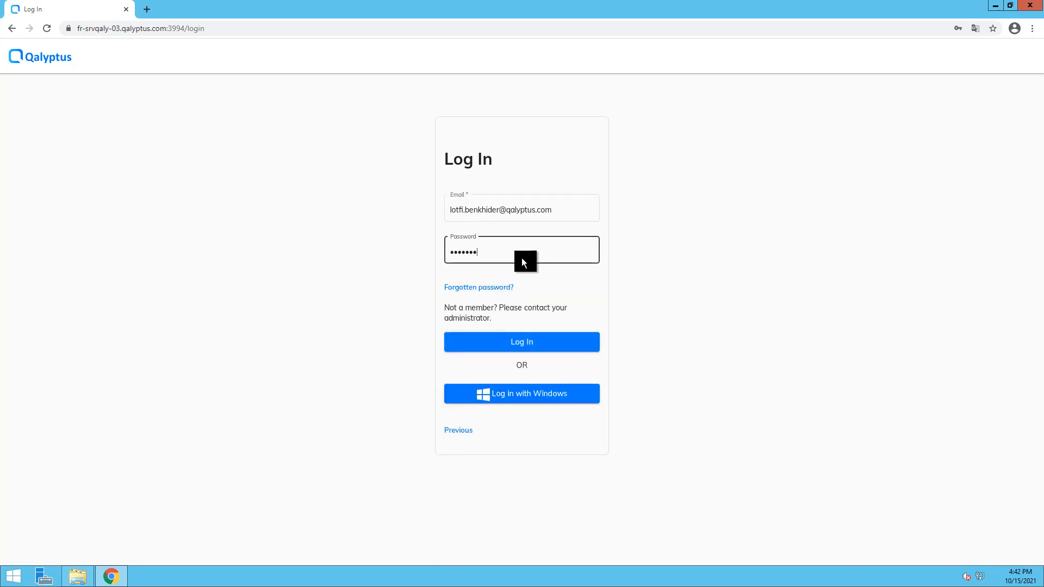
type("*")
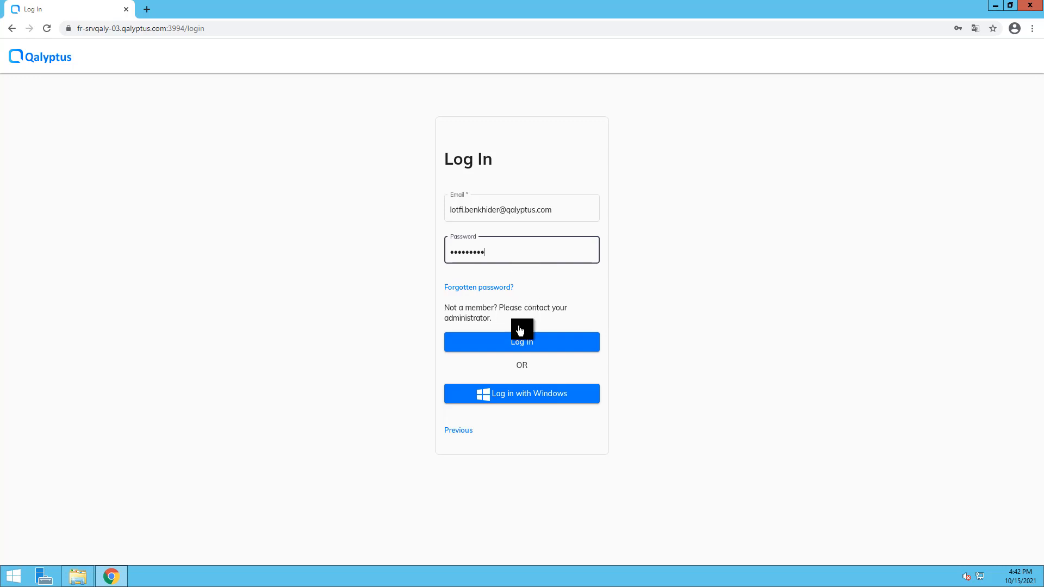
left_click(515, 348)
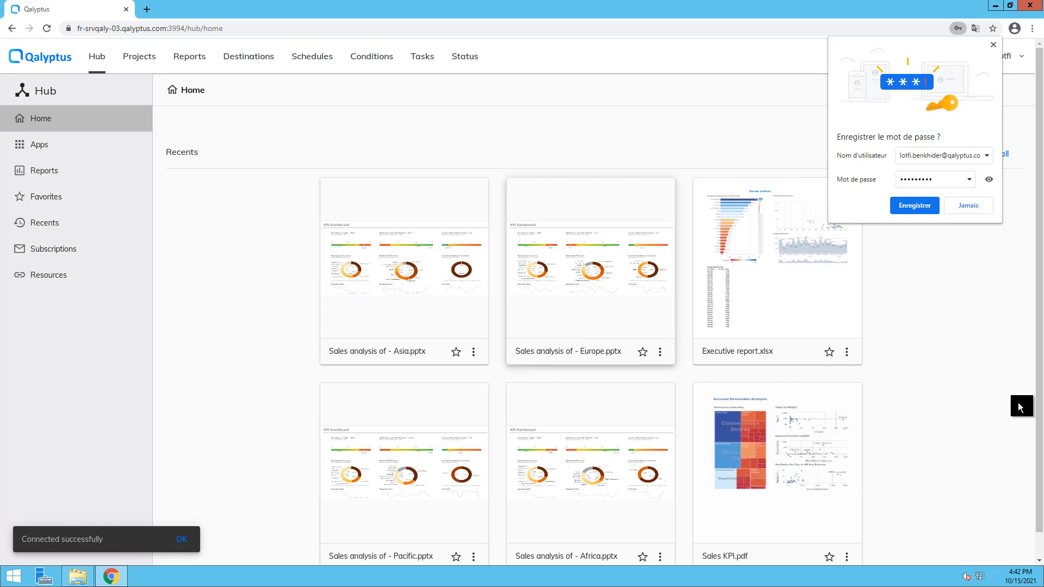
Dismiss the save-password prompt, glance at the Administration menu, and bring up the Windows Start screen.
left_click(993, 46)
left_click(949, 63)
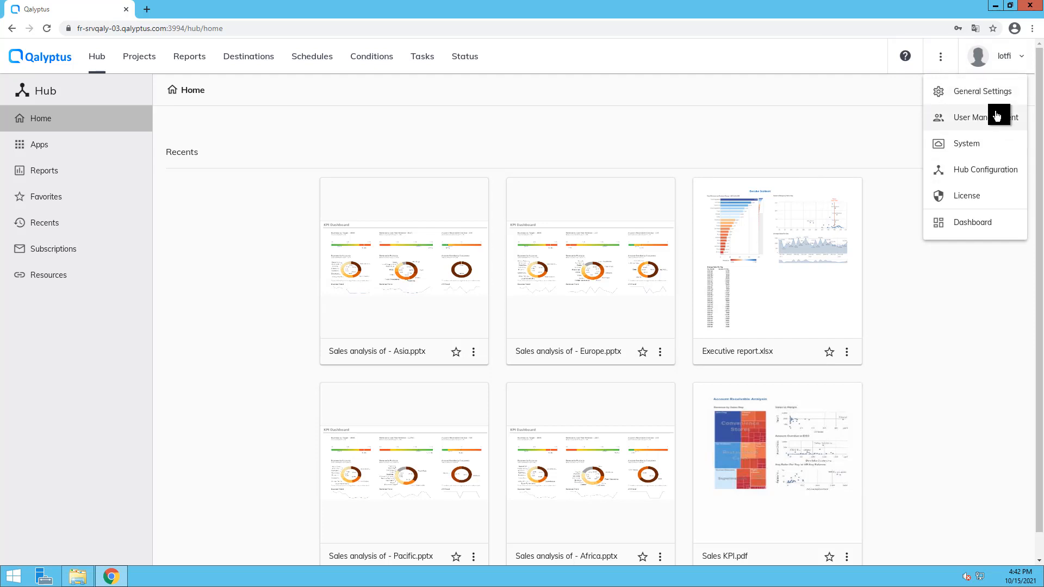
left_click(874, 140)
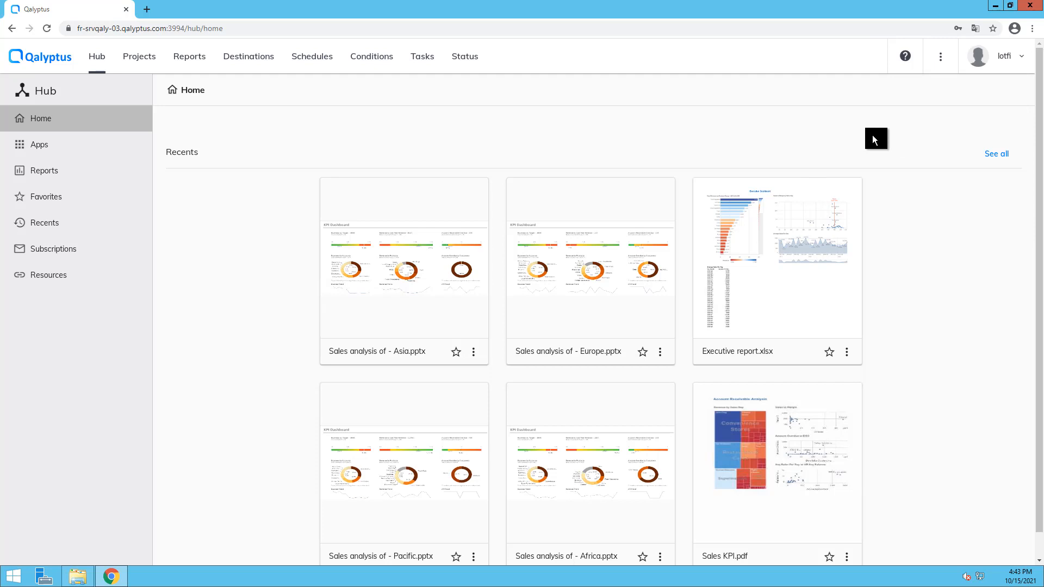
left_click(14, 580)
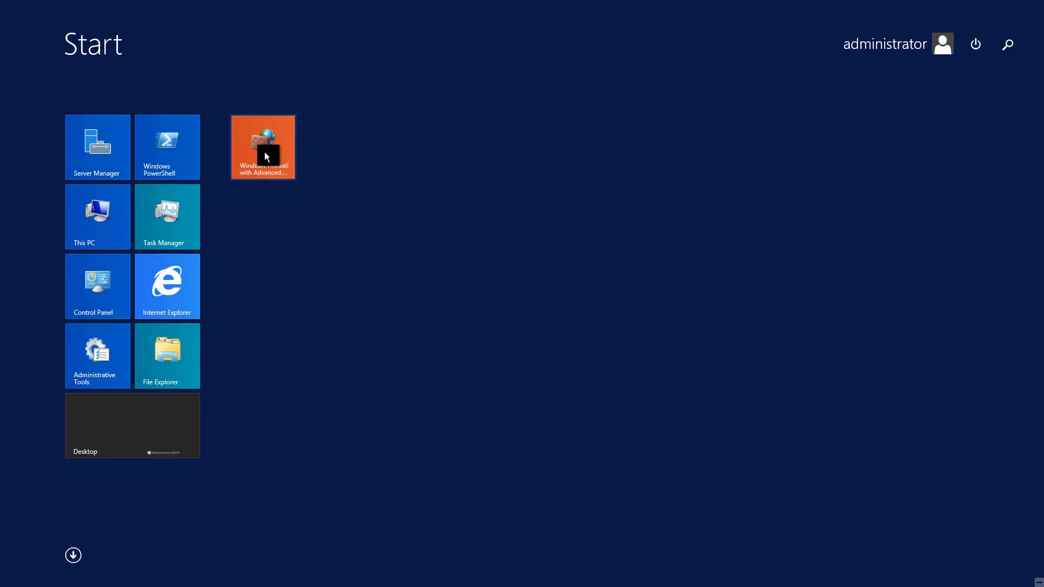
In Windows Firewall with Advanced Security, start a new Port-type inbound rule.
left_click(265, 154)
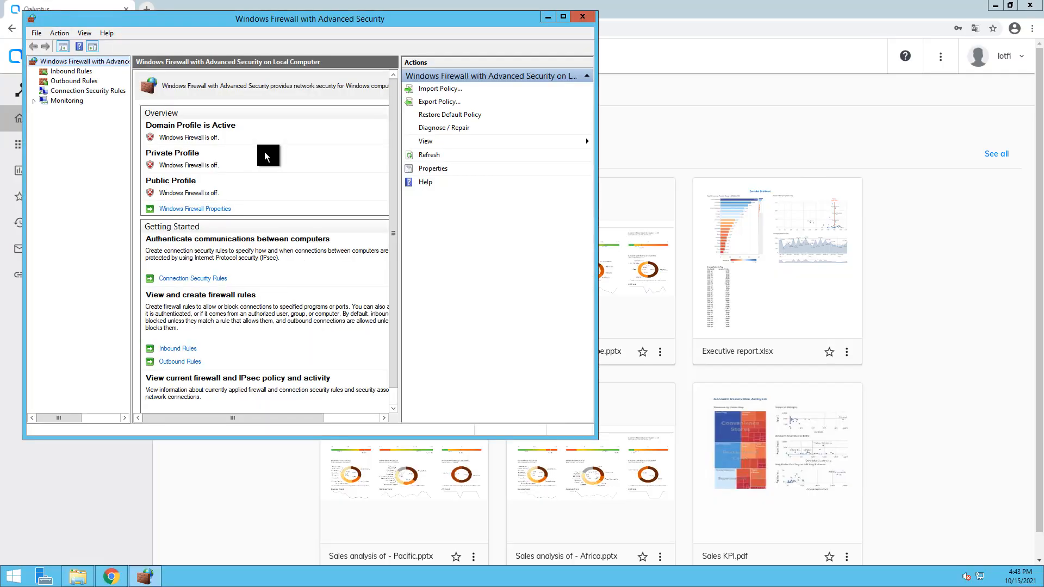
left_click(79, 72)
right_click(78, 72)
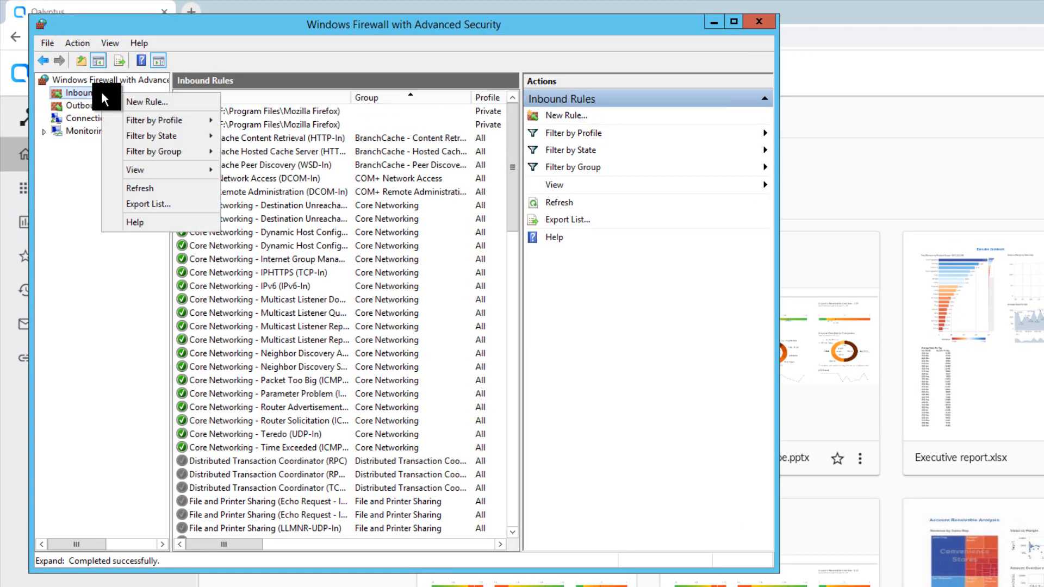
left_click(164, 103)
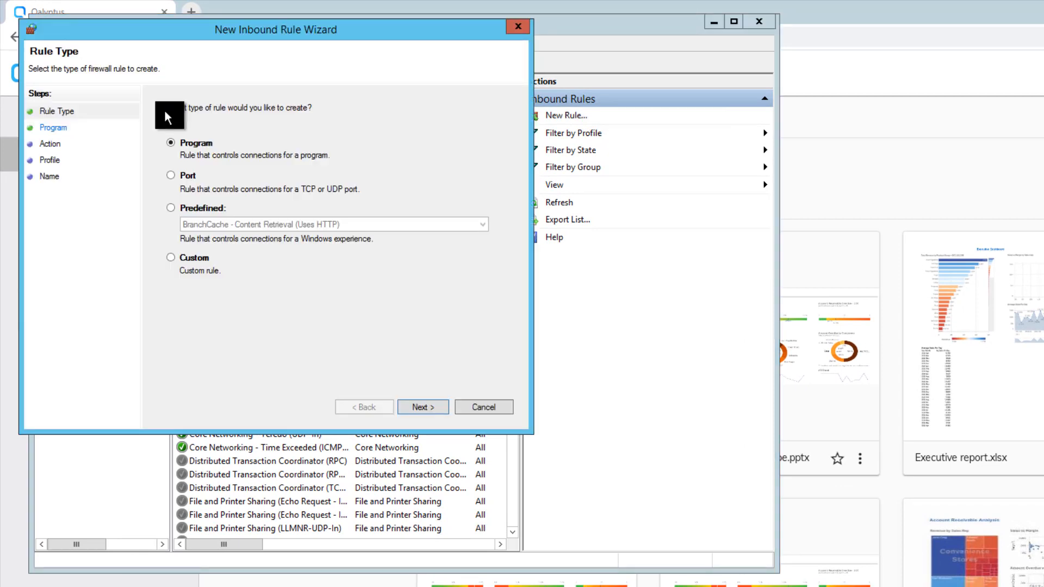
left_click(171, 175)
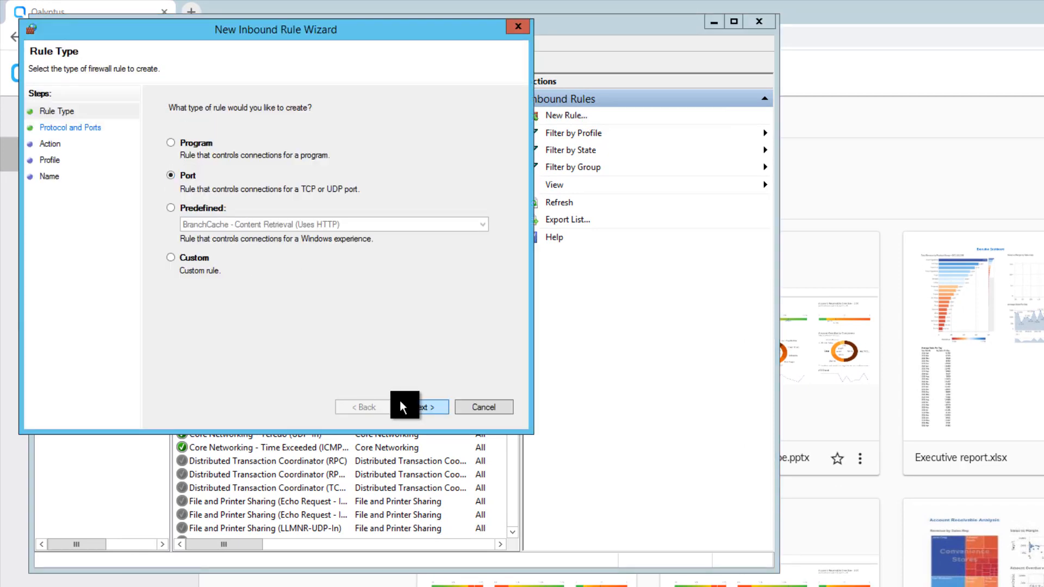
left_click(412, 407)
Allow TCP port 3994, name the rule 'Qalyptus Server', finish, and close the firewall window.
type("39")
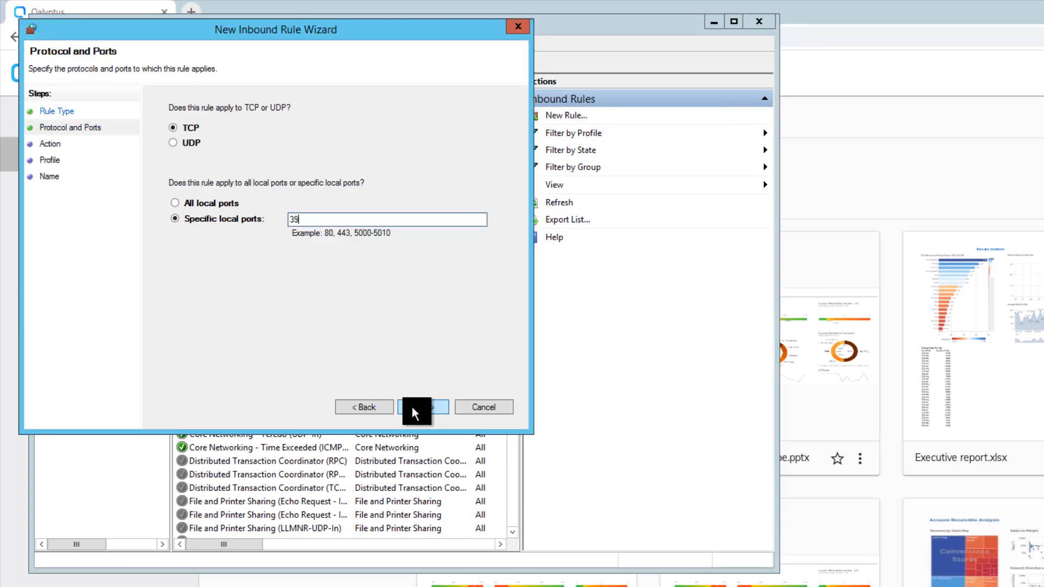
type("94")
left_click(430, 406)
left_click(430, 407)
left_click(430, 407)
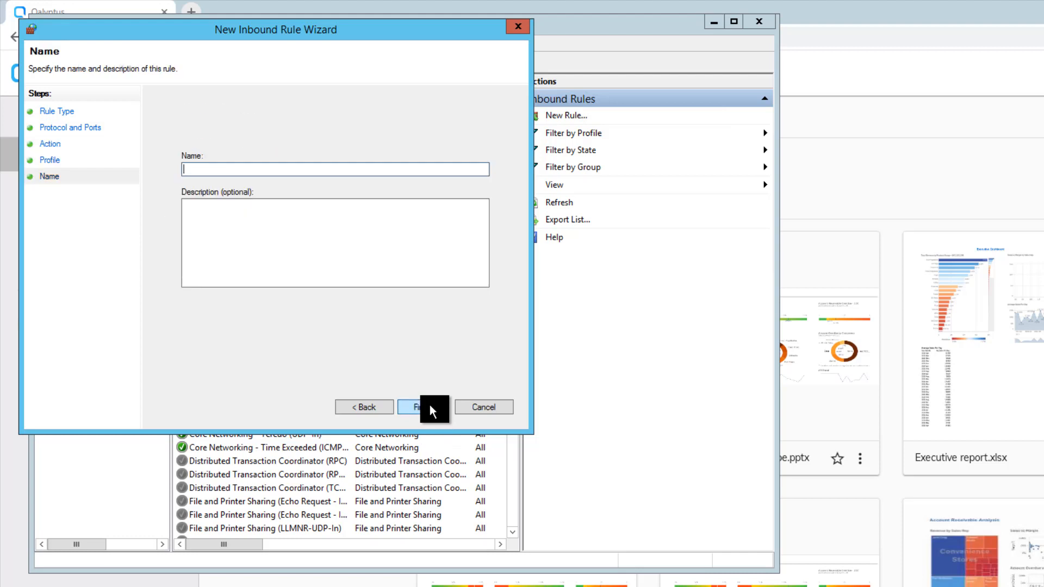
type("Qalyptus Server")
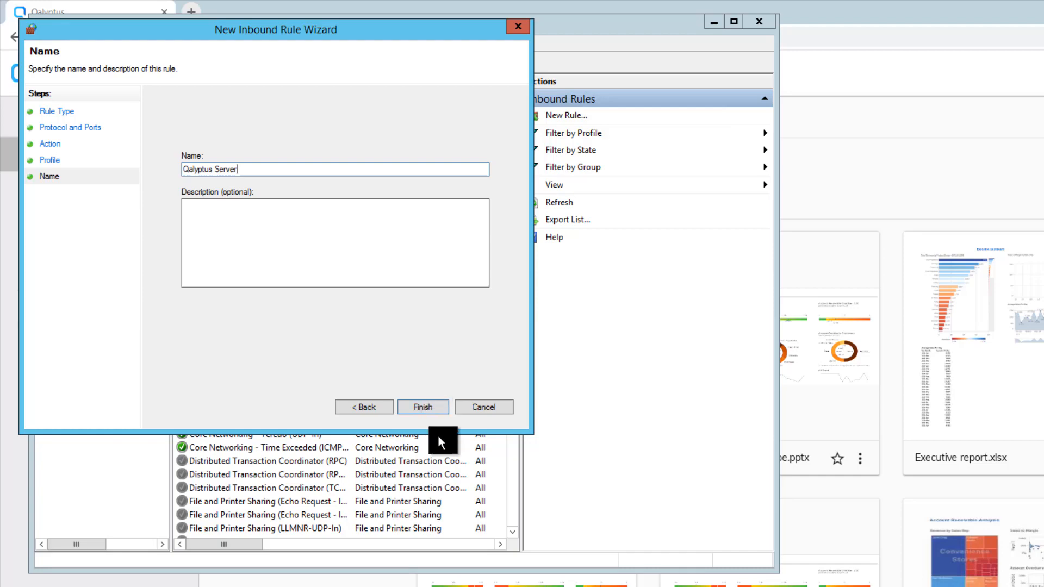
left_click(433, 405)
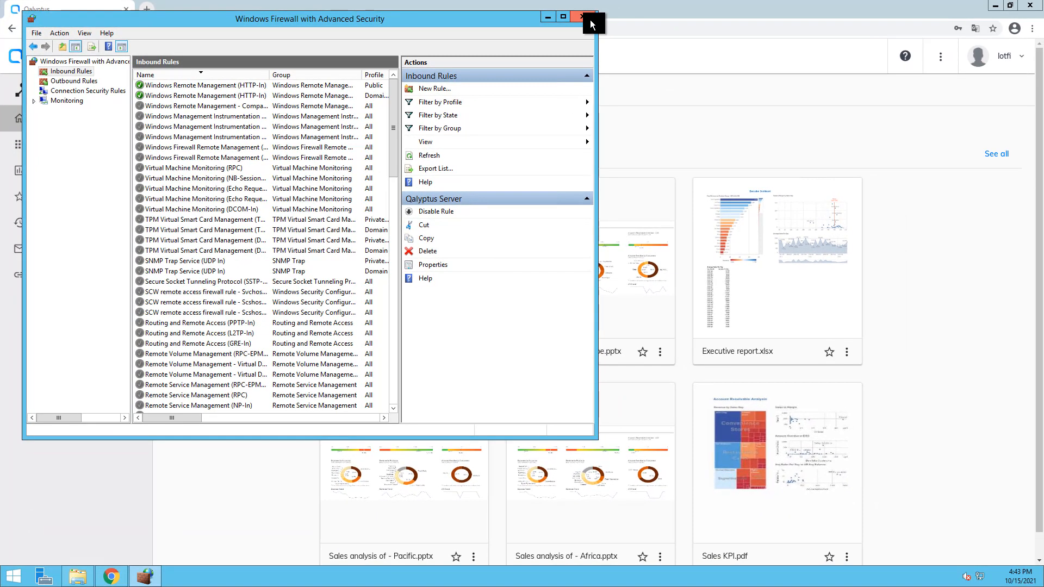
left_click(639, 18)
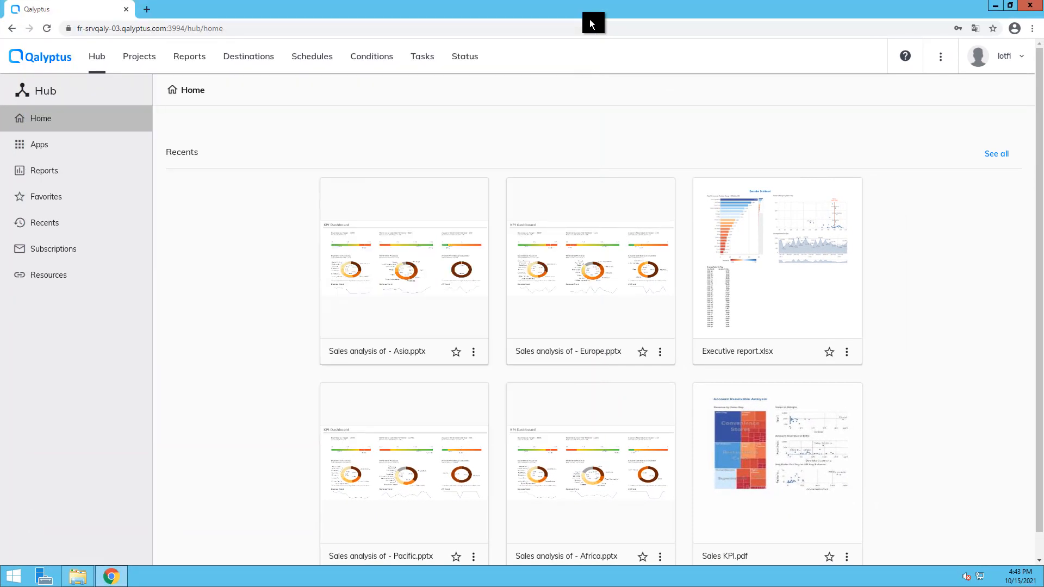